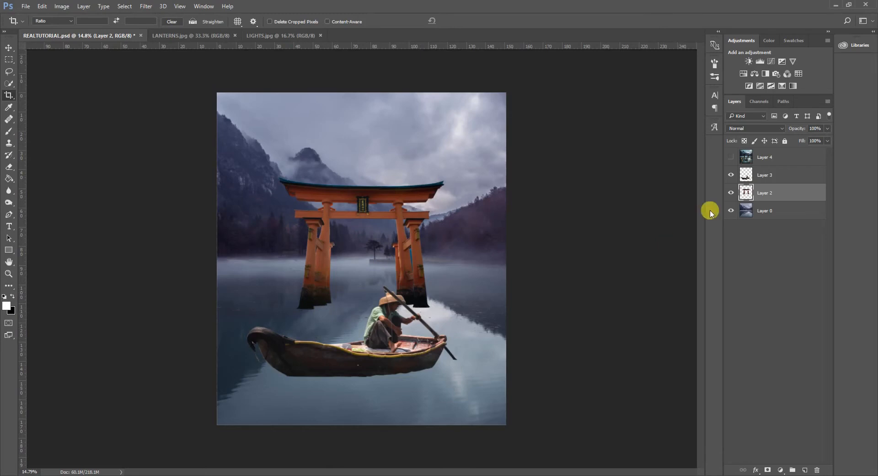
Preview the finished composite in Layer 4, then hide it again.
click(771, 157)
click(732, 158)
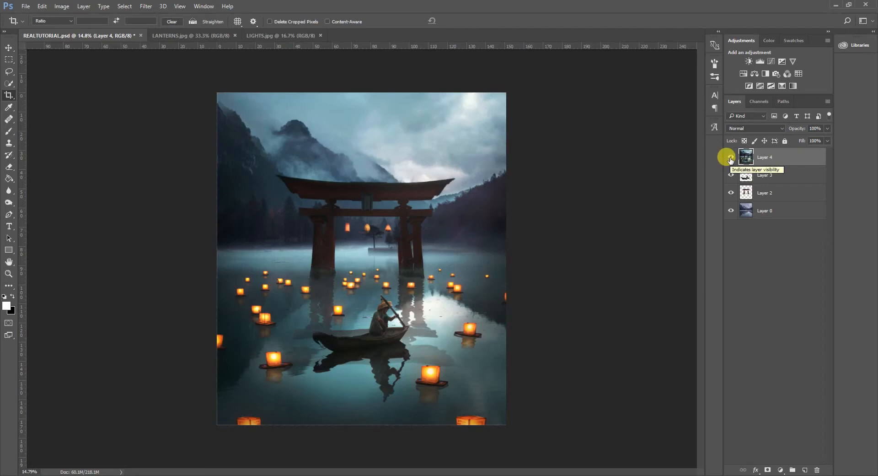
click(730, 158)
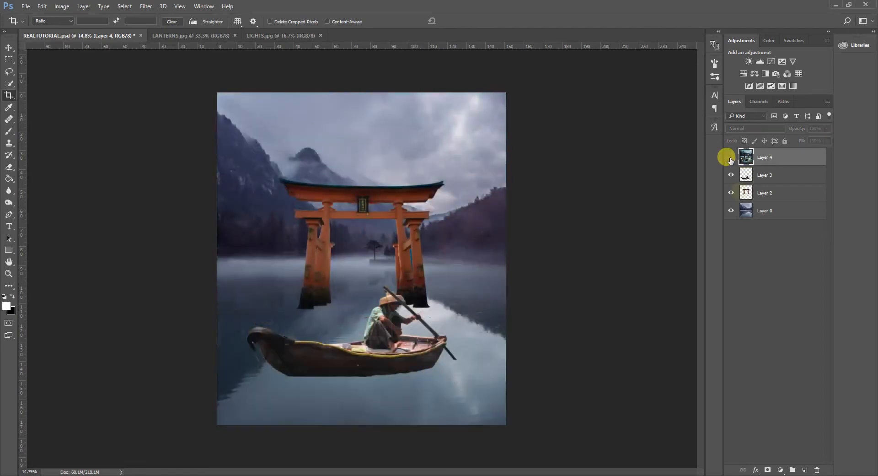
Hide the boat on Layer 3, select the torii gate on Layer 2 and compare the scene with and without the gate.
click(730, 175)
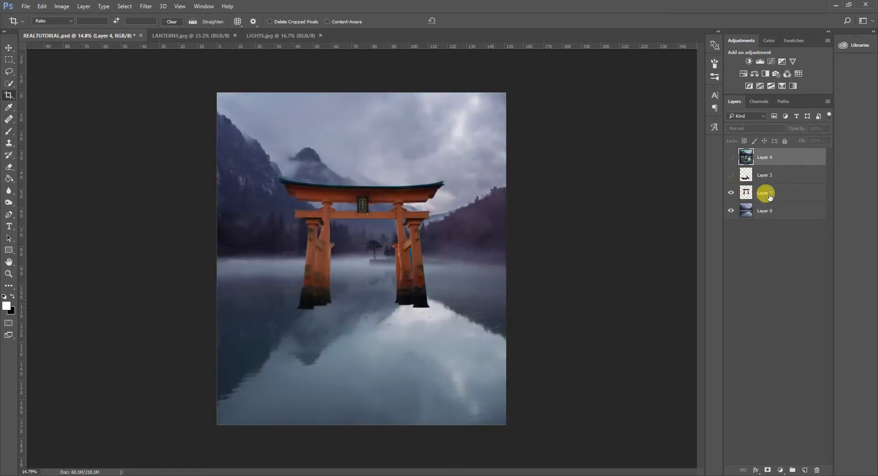
click(770, 195)
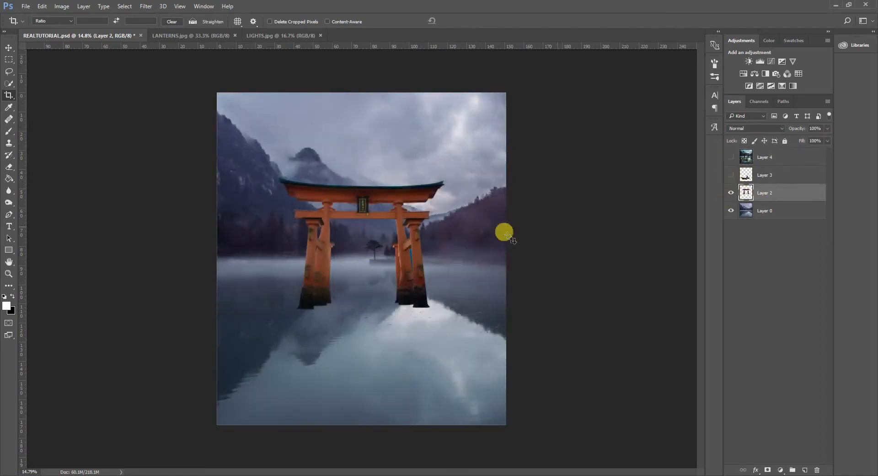
click(731, 193)
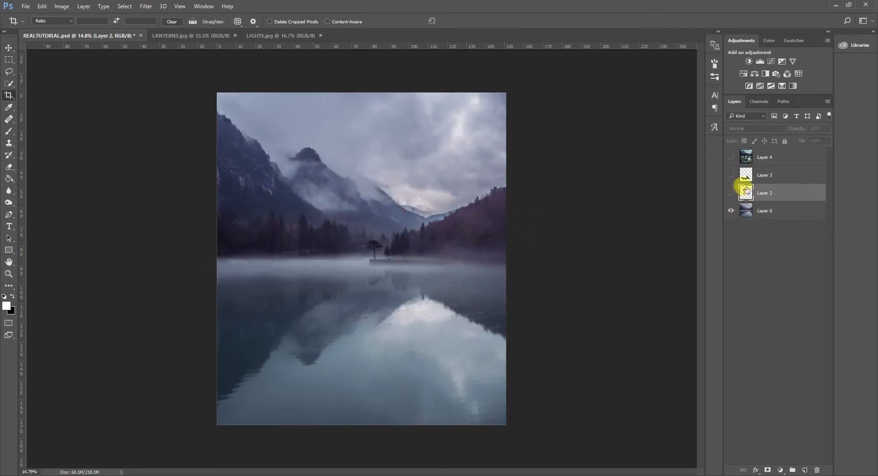
click(731, 193)
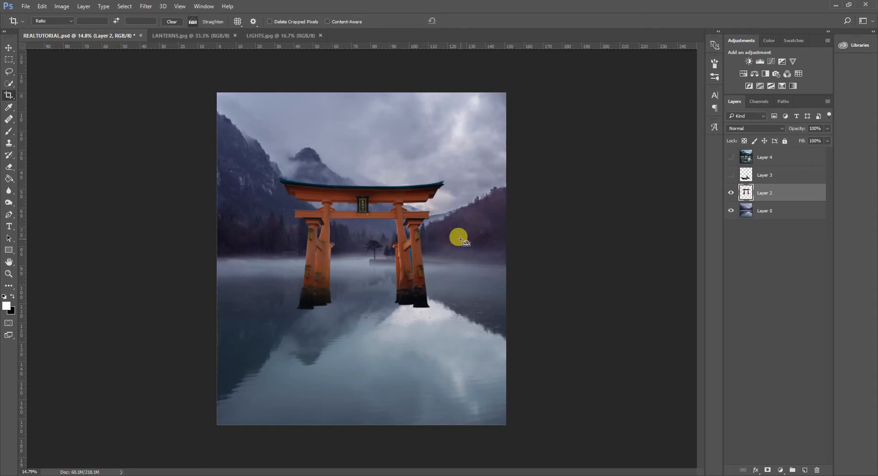
Try widening the torii gate's base by about 20.8° with a Perspective transform, then undo it.
key(ctrl+t)
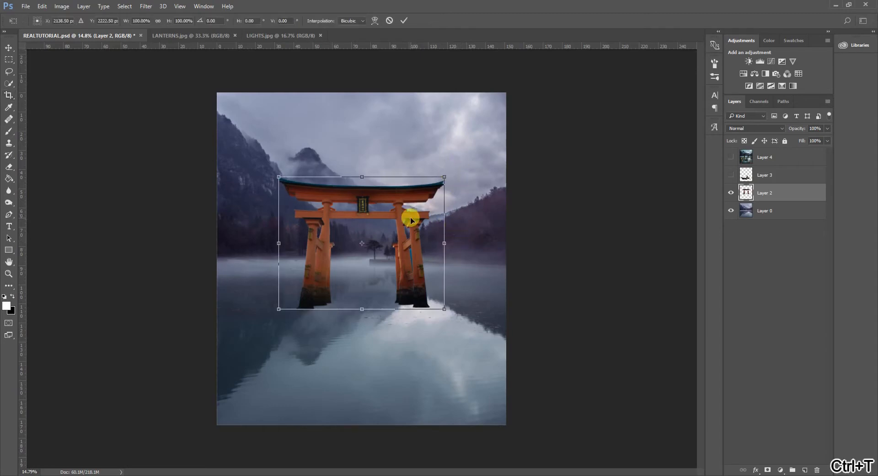
right_click(411, 220)
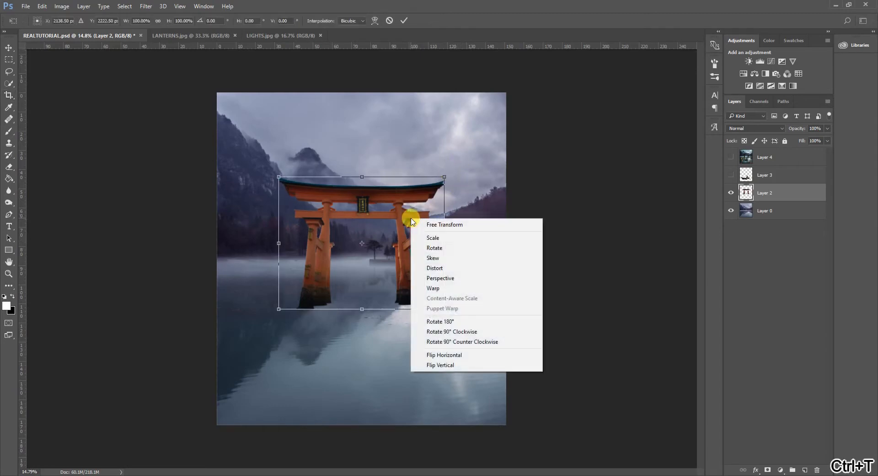
click(449, 278)
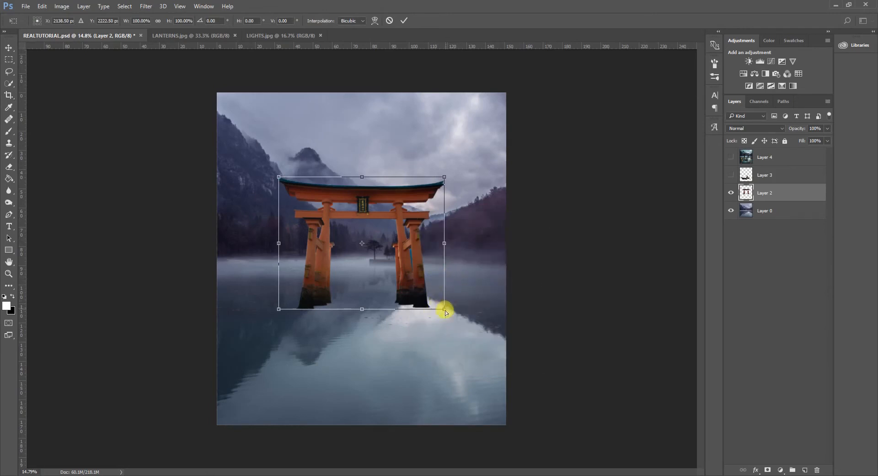
drag(445, 311, 497, 303)
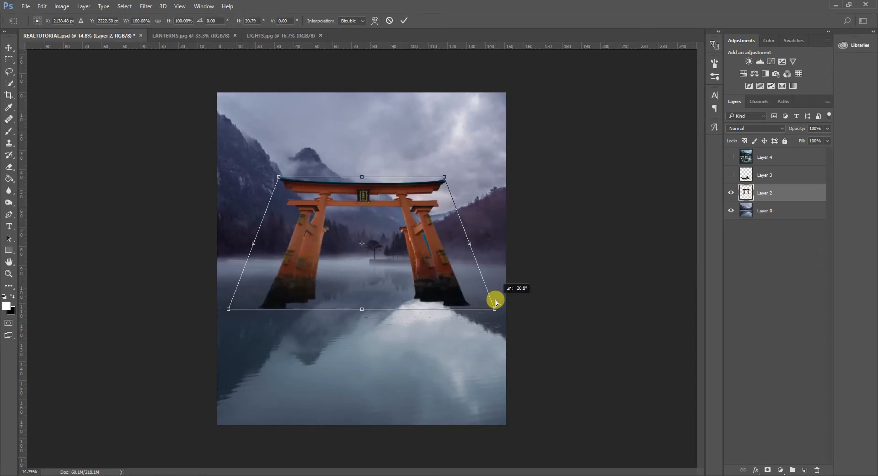
drag(440, 174, 451, 190)
key(ctrl+z)
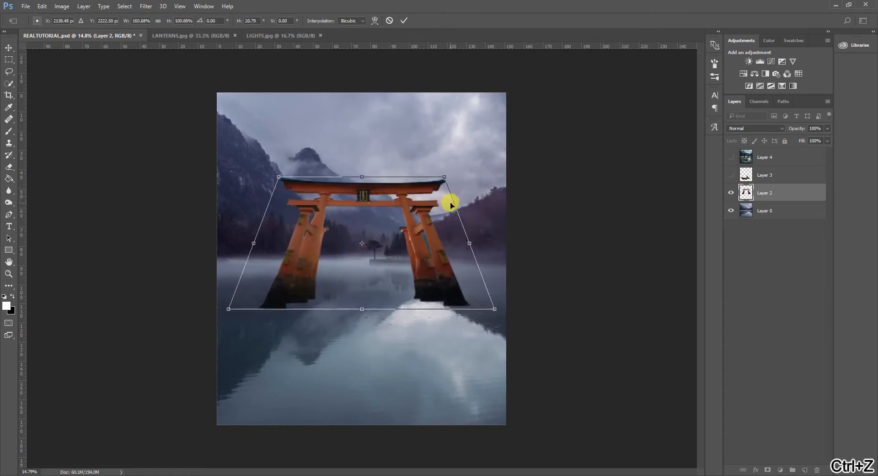
key(ctrl+alt+z)
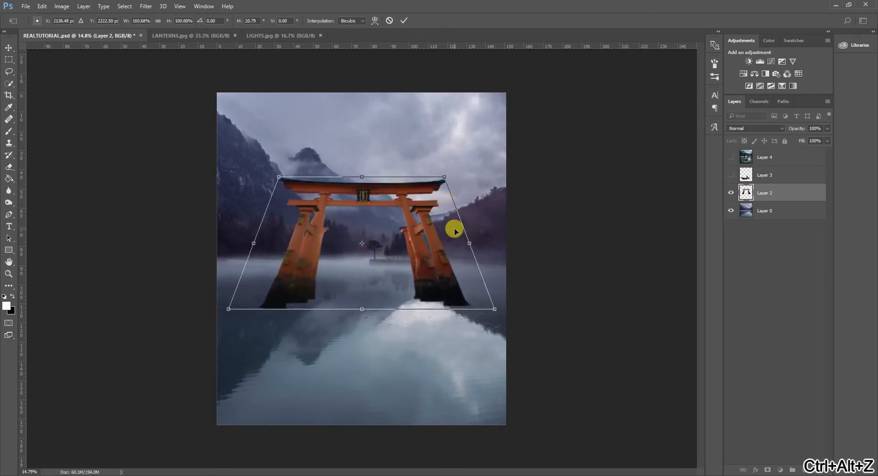
click(404, 22)
key(ctrl+z)
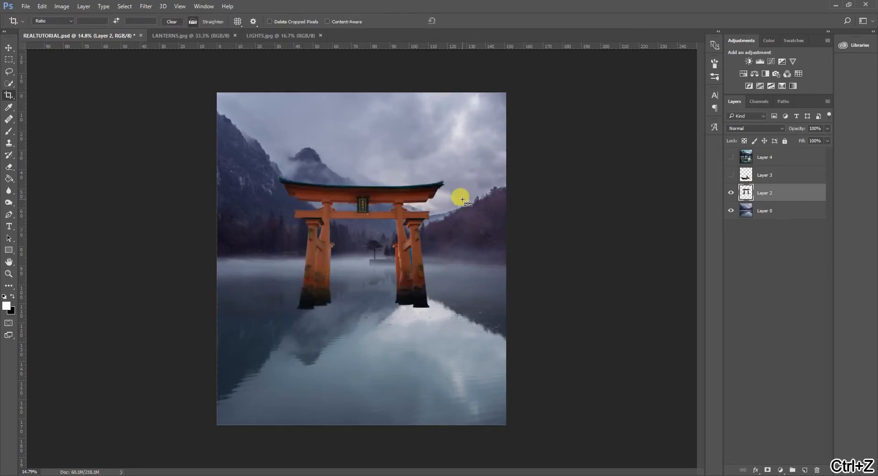
Narrow the torii gate's base symmetrically with a Perspective transform, to an angle of about -7.7°.
key(ctrl+t)
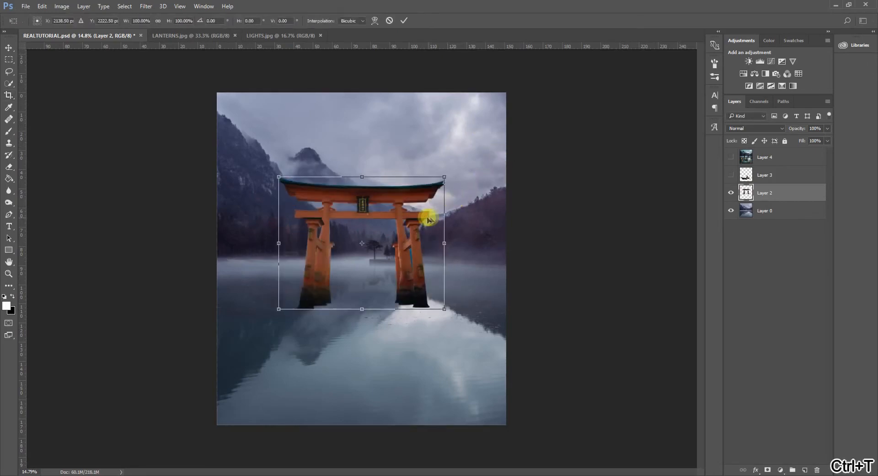
right_click(418, 224)
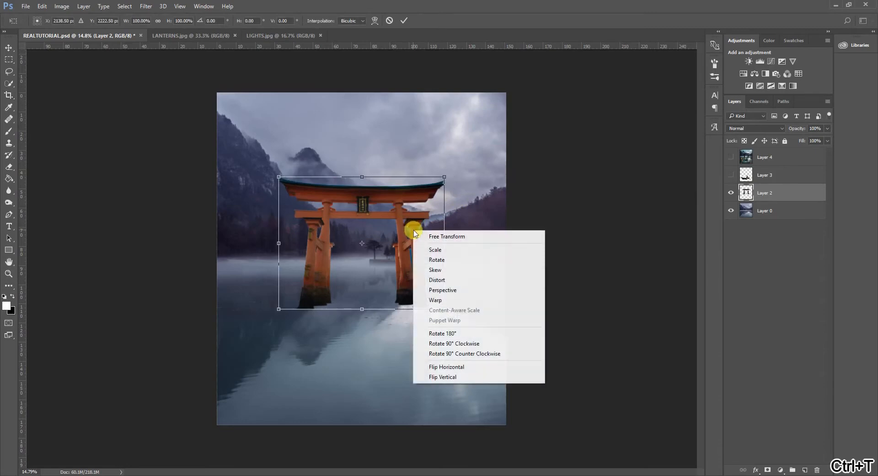
click(450, 290)
drag(445, 311, 426, 311)
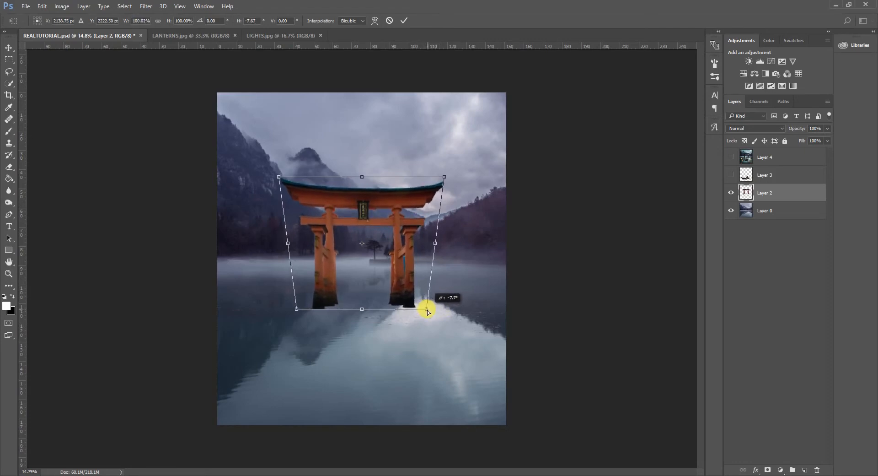
drag(428, 311, 428, 311)
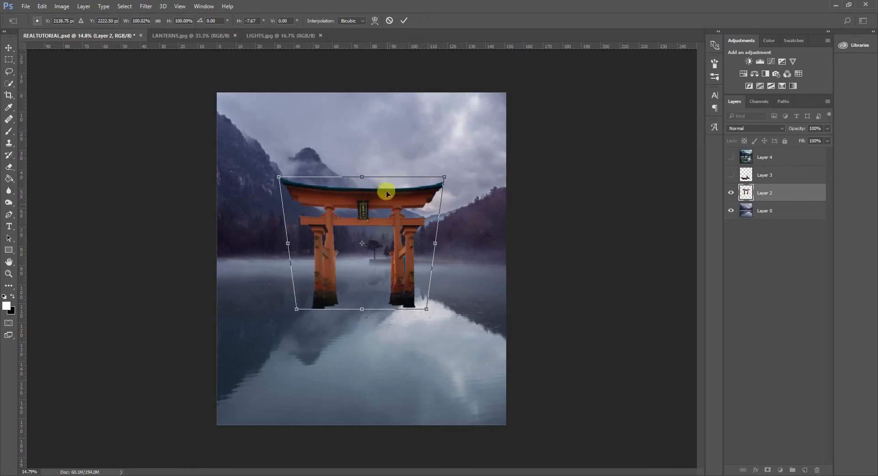
Lower the top edge of the torii gate with Distort, reducing its height to about 85%.
right_click(387, 223)
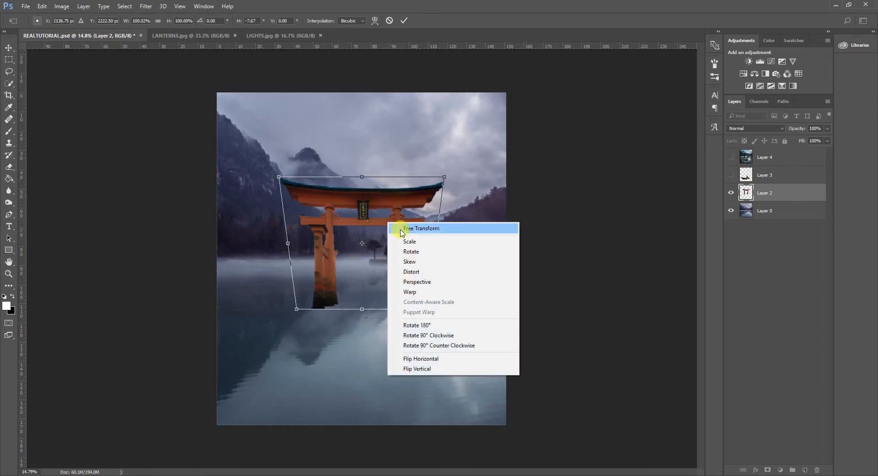
click(412, 272)
right_click(403, 210)
click(424, 258)
drag(362, 178, 361, 198)
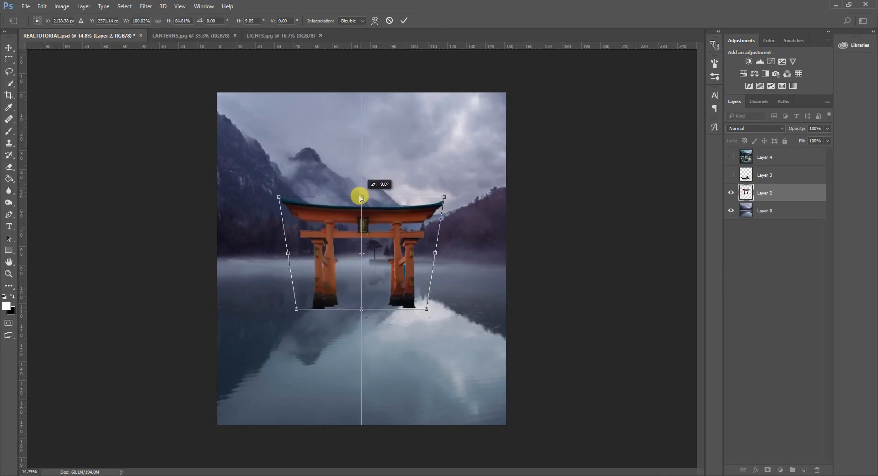
drag(361, 198, 361, 198)
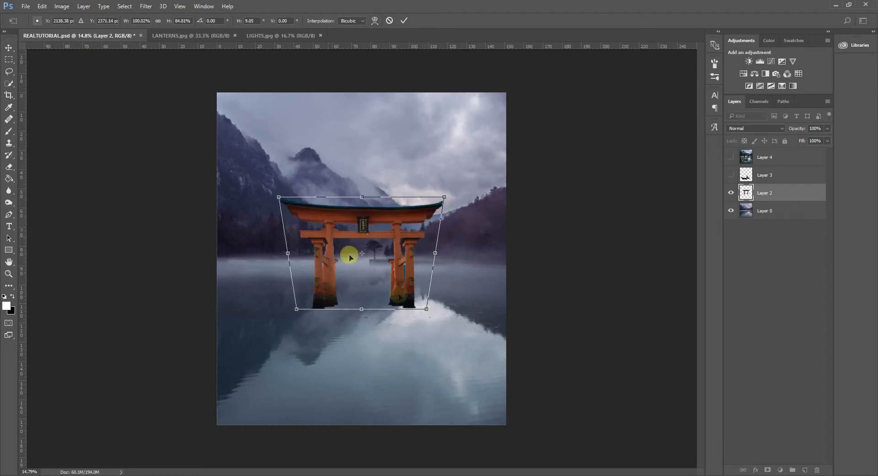
Warp the torii gate so the feet of both pillars flare slightly outward, and apply the transform.
right_click(405, 268)
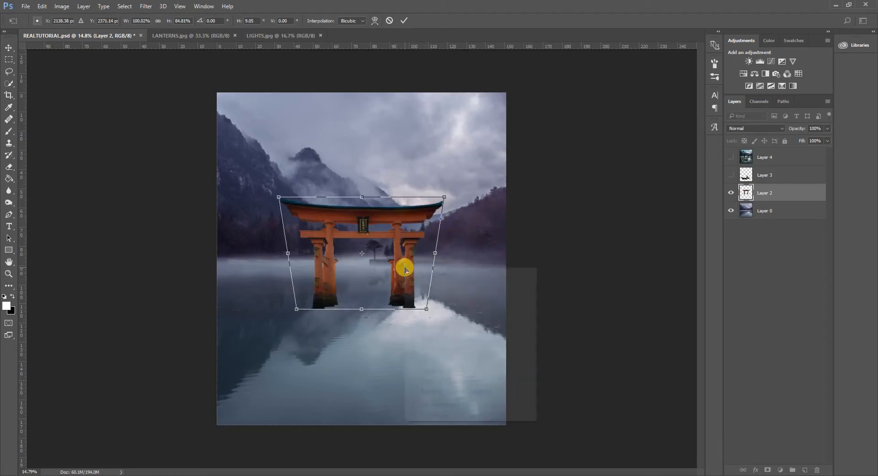
click(434, 338)
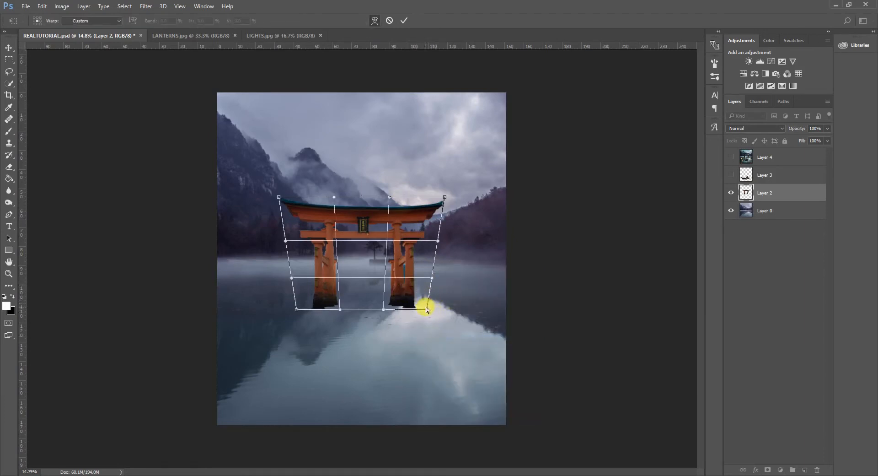
drag(382, 264, 360, 255)
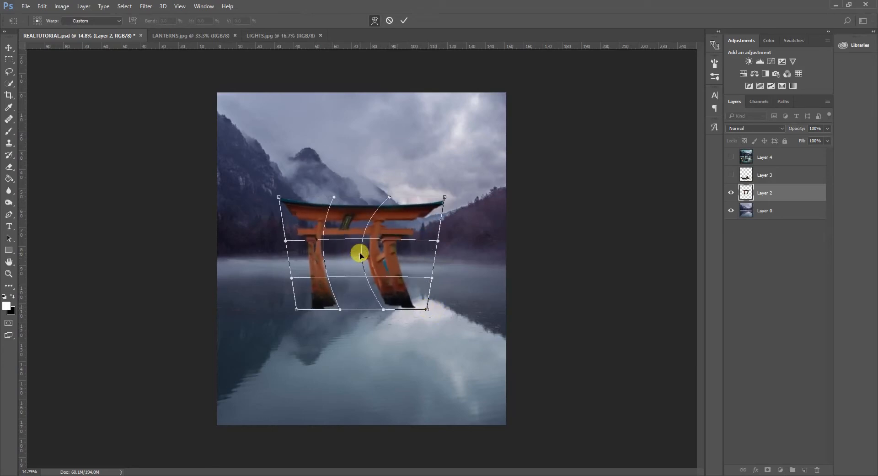
key(ctrl+z)
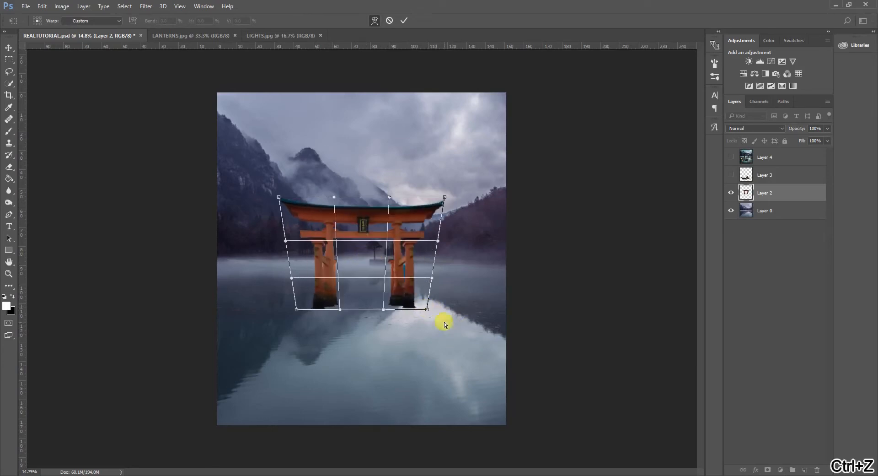
drag(427, 310, 437, 311)
drag(297, 310, 285, 310)
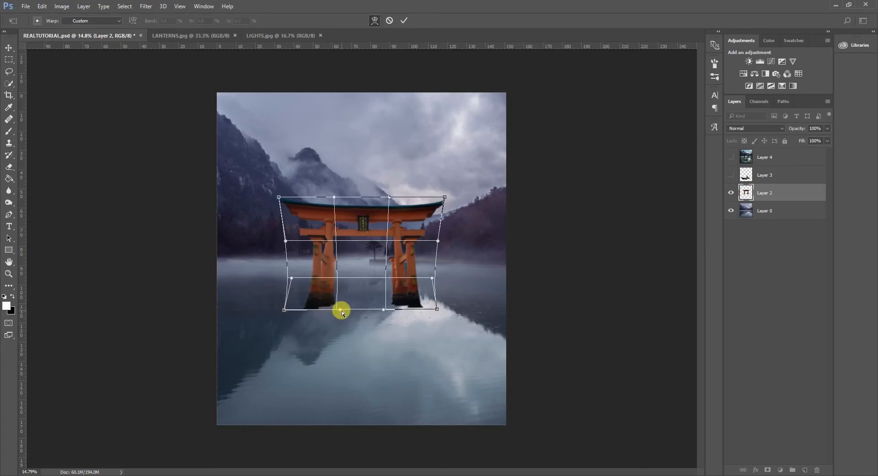
drag(341, 310, 335, 309)
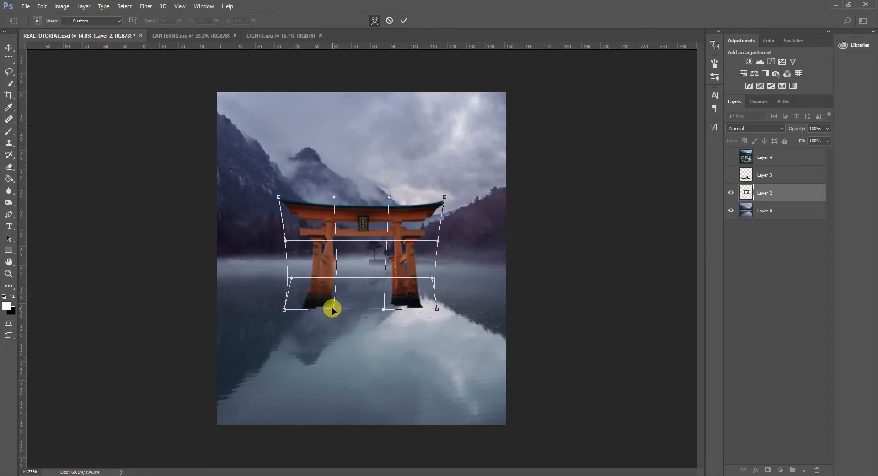
drag(386, 311, 387, 312)
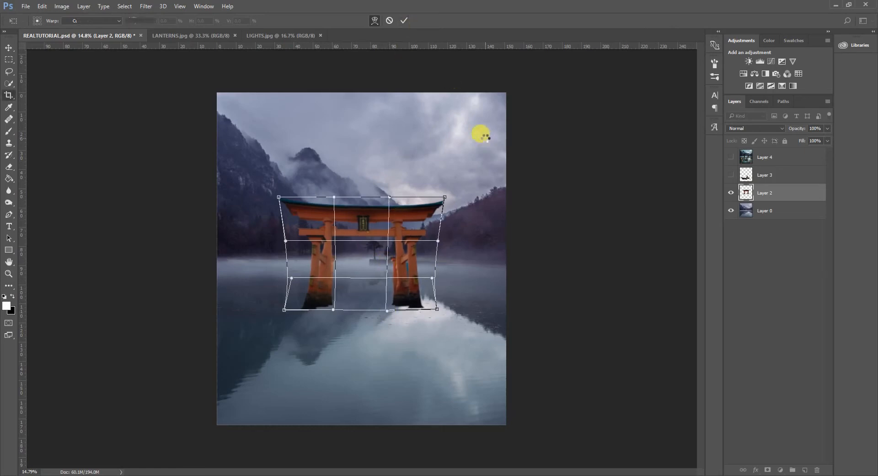
key(Return)
key(c)
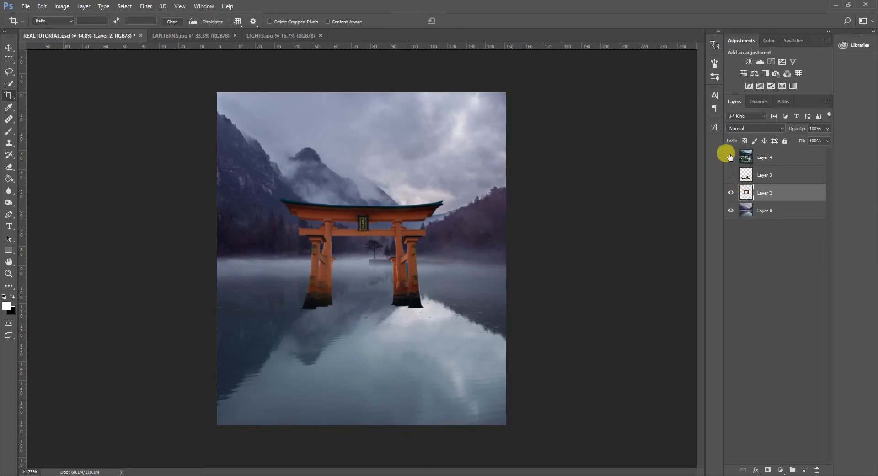
Compare the gate with the finished composite in Layer 4 and enlarge it proportionally to about 108%.
click(730, 157)
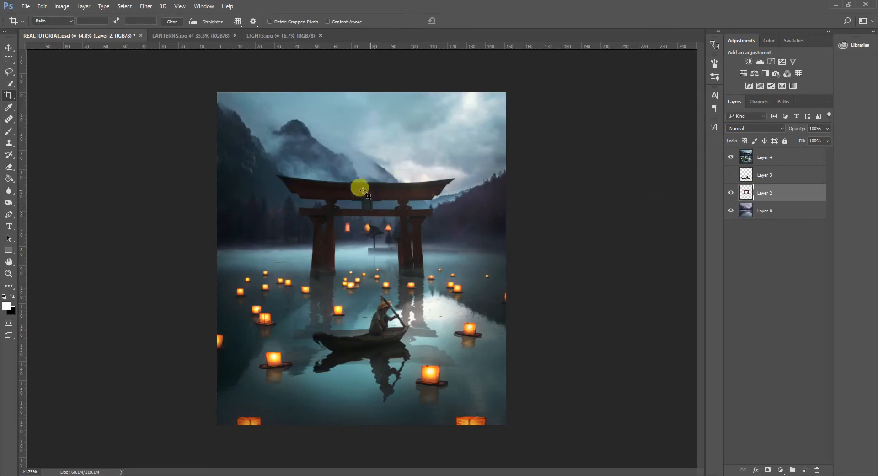
click(730, 157)
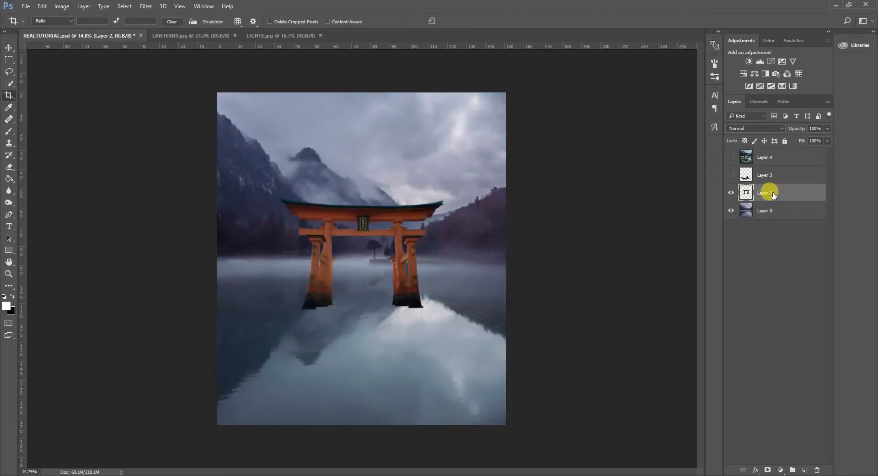
key(ctrl+t)
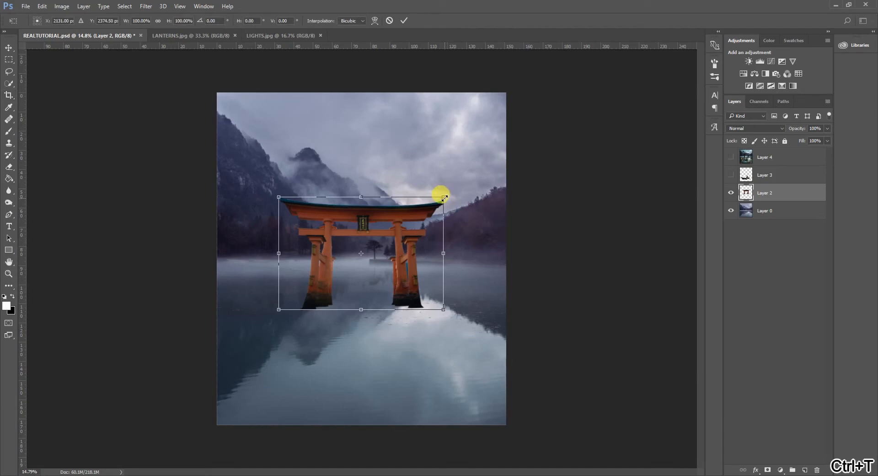
mouse_move(440, 193)
mouse_down()
mouse_move(500, 142)
mouse_move(425, 198)
mouse_up()
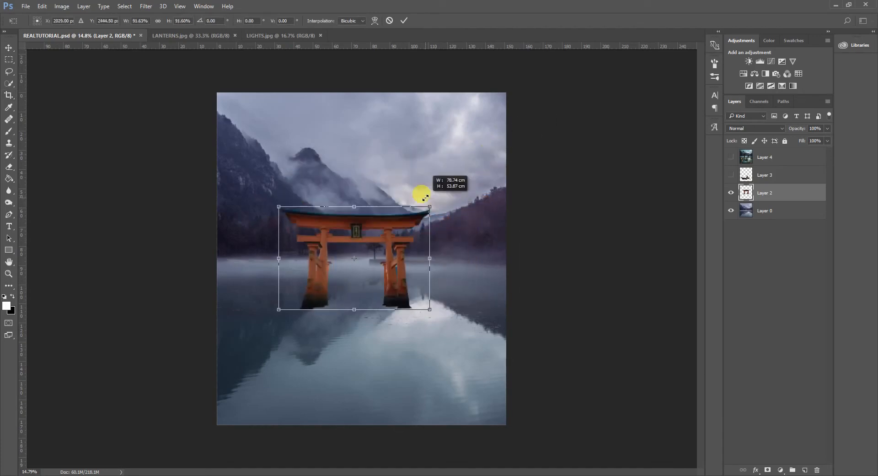
drag(431, 205, 457, 183)
key(ctrl+z)
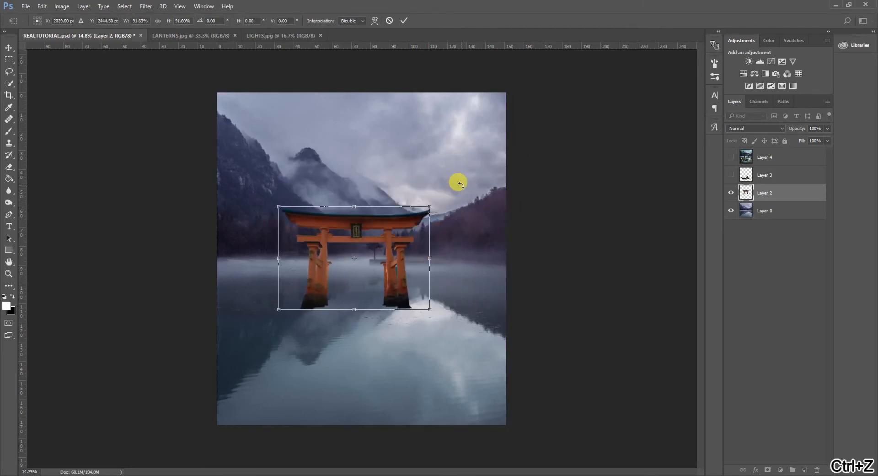
drag(430, 206, 456, 187)
Narrow the torii gate's base slightly with a Perspective transform and centre the gate horizontally on the canvas.
right_click(439, 228)
click(494, 292)
drag(457, 309, 454, 311)
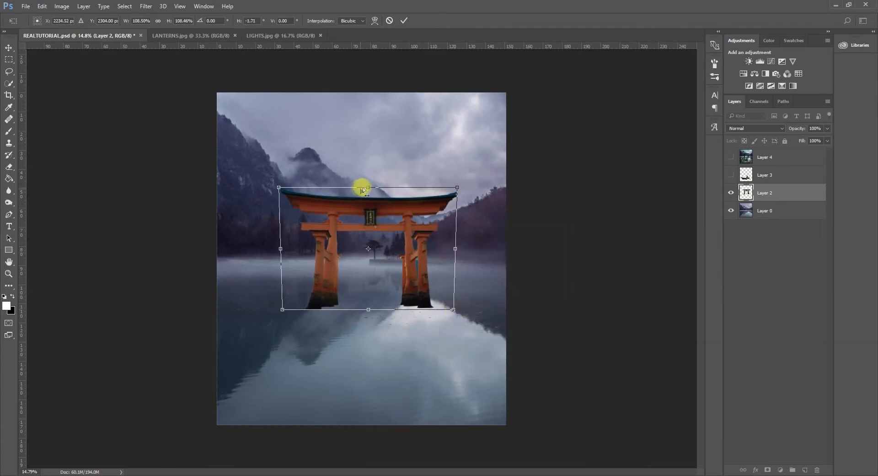
drag(418, 257, 412, 251)
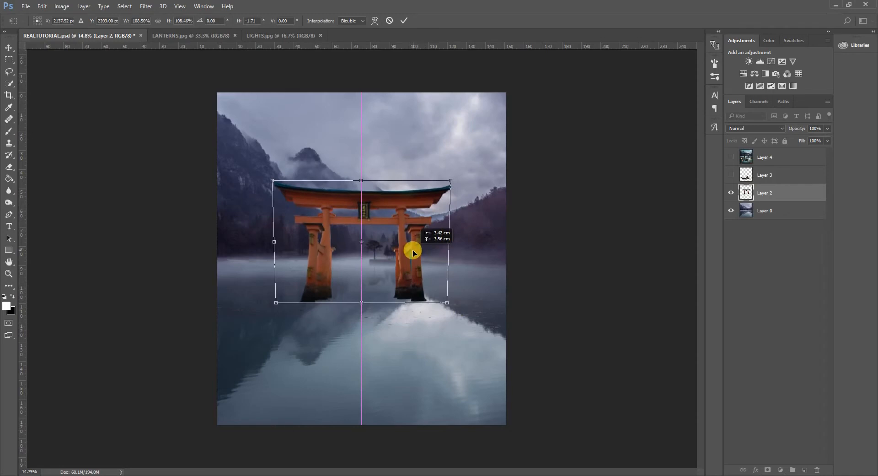
Scale the torii gate proportionally to about 104%, keep it centred over the lake, and apply the transform.
right_click(425, 205)
click(457, 221)
drag(450, 183, 443, 187)
drag(423, 228, 426, 229)
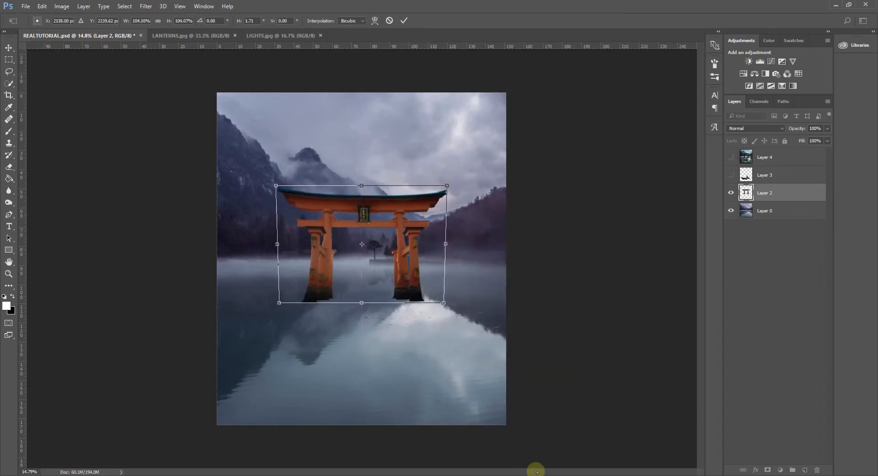
click(405, 18)
Add a layer mask to the gate's layer, Layer 2, and select the Brush tool with black.
key(c)
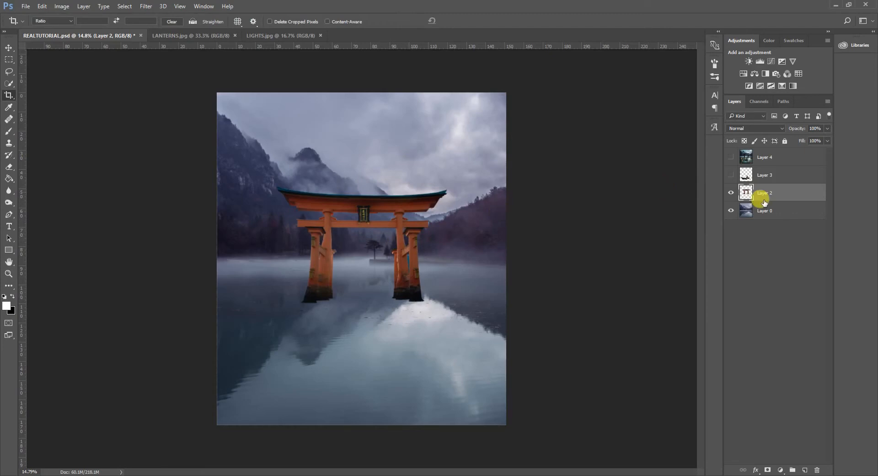
click(767, 469)
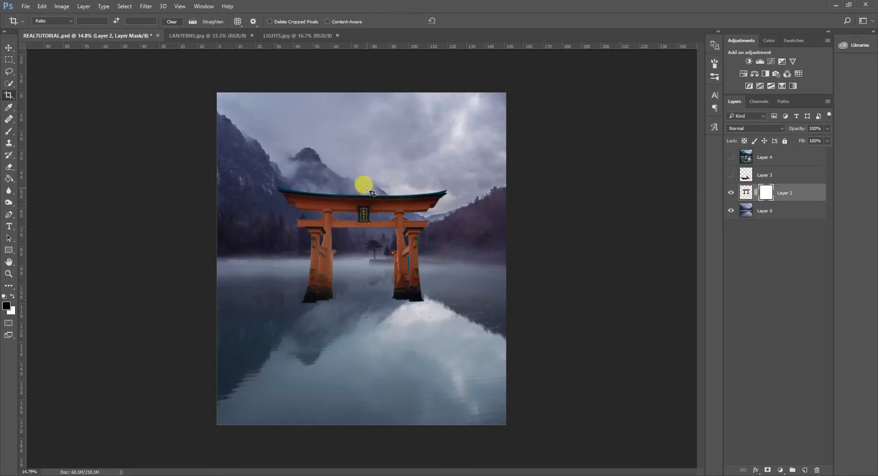
click(9, 131)
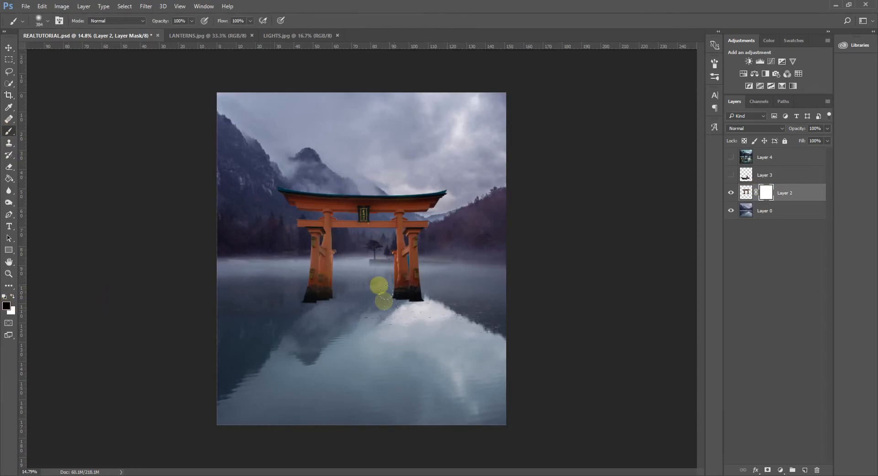
Try hiding the gate's pillar feet with black brush strokes on the mask at 100% flow, and undo the strokes.
mouse_move(415, 286)
mouse_down()
mouse_move(502, 286)
mouse_move(202, 280)
mouse_move(492, 277)
mouse_move(188, 303)
mouse_up()
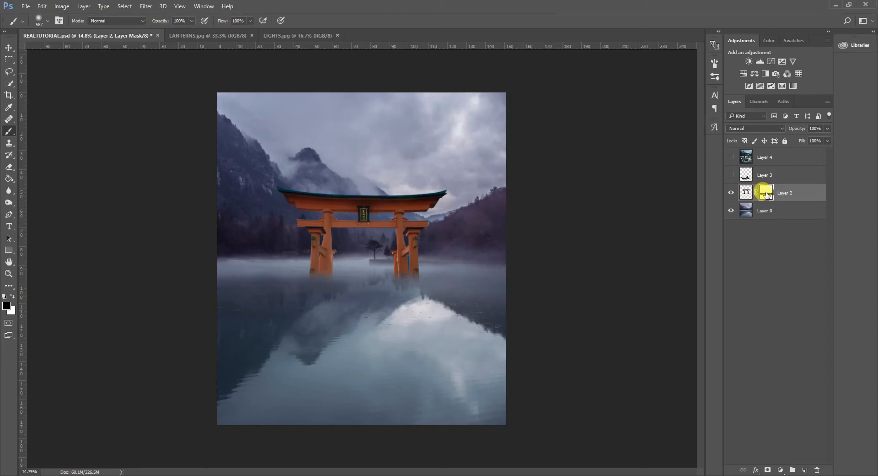
key(ctrl+z)
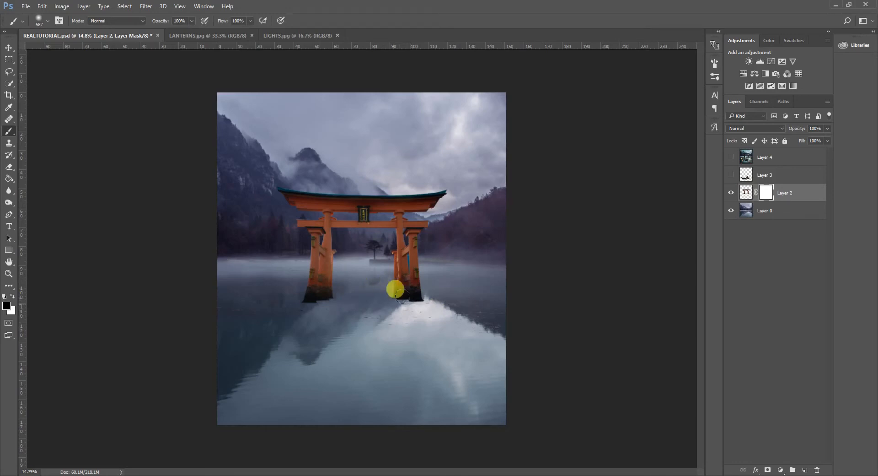
mouse_move(396, 292)
mouse_down()
mouse_move(422, 300)
mouse_move(310, 303)
mouse_move(363, 311)
mouse_move(312, 310)
mouse_move(323, 323)
mouse_move(346, 296)
mouse_move(340, 282)
mouse_move(320, 298)
mouse_up()
scroll(322, 306, up, 2)
scroll(321, 306, up, 8)
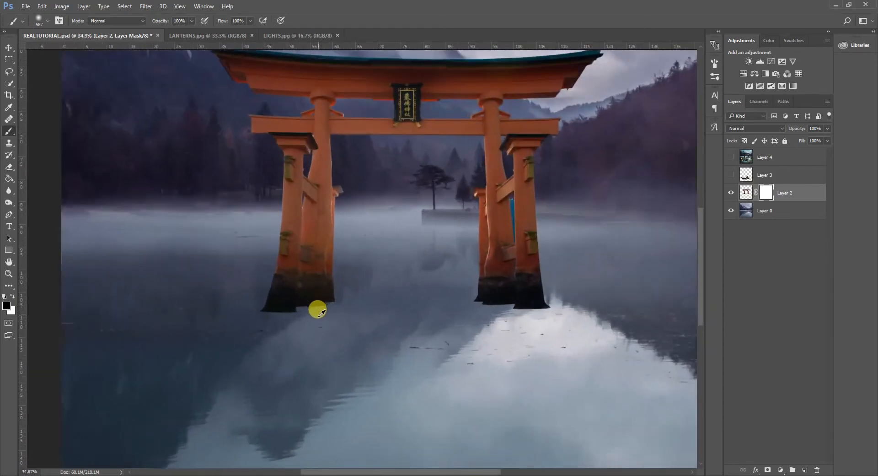
scroll(314, 311, up, 2)
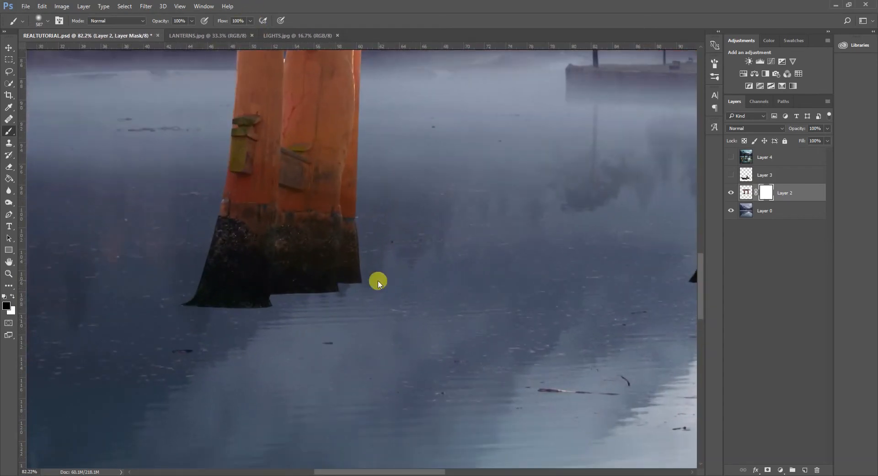
mouse_move(379, 281)
mouse_down()
mouse_move(294, 271)
mouse_move(309, 273)
mouse_up()
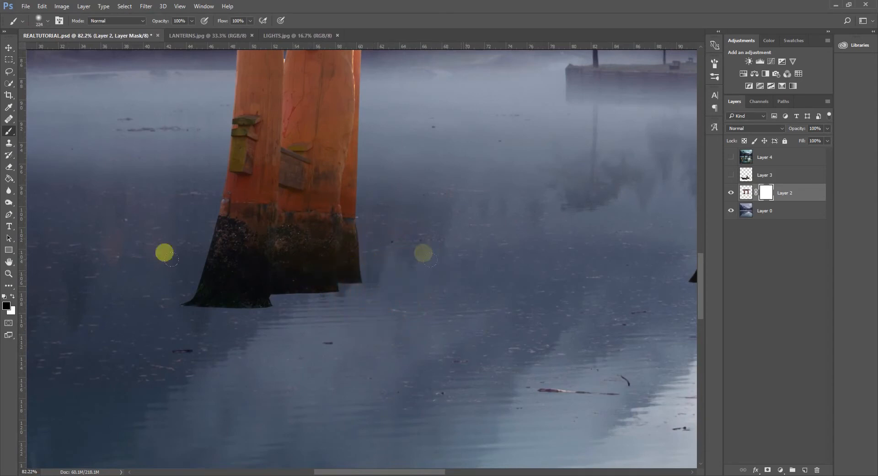
drag(423, 274, 183, 281)
key(ctrl+z)
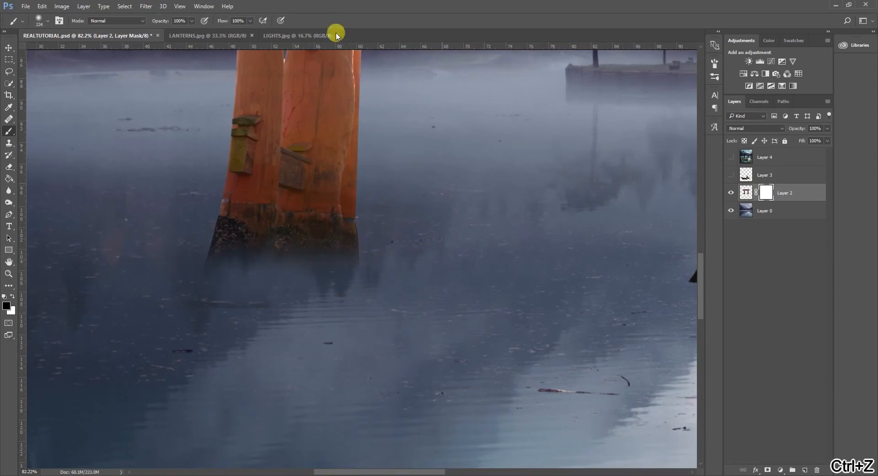
Set the brush flow to 30% and fade the left pillar's foot into the water by painting black on the mask.
drag(247, 35, 231, 33)
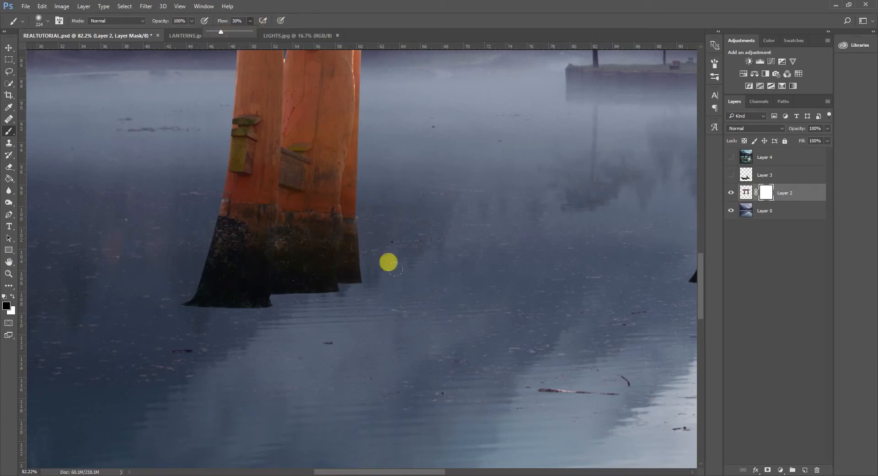
click(446, 270)
mouse_move(387, 304)
mouse_down()
mouse_move(270, 312)
mouse_move(305, 302)
mouse_move(166, 303)
mouse_move(372, 281)
mouse_move(324, 290)
mouse_move(360, 275)
mouse_up()
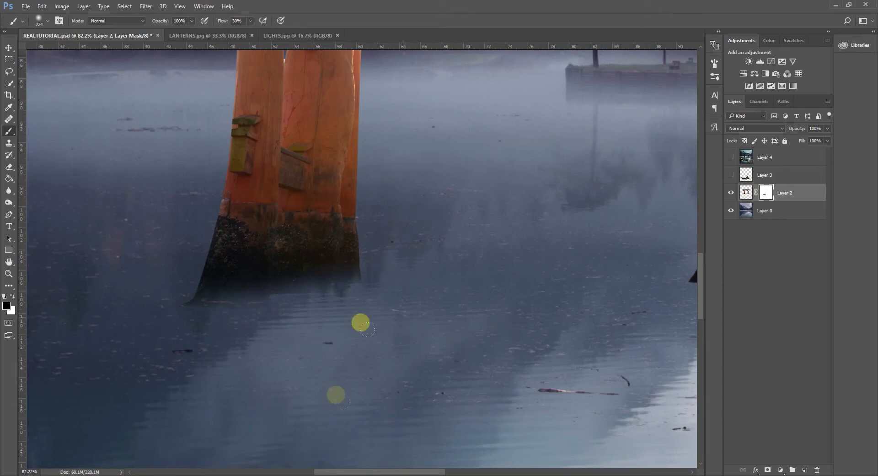
drag(192, 319, 168, 320)
mouse_move(179, 304)
mouse_down()
mouse_move(204, 301)
mouse_move(165, 305)
mouse_move(369, 293)
mouse_move(365, 283)
mouse_up()
Restore part of the left pillar's dark base by painting white on the mask with a soft brush of about 95 px.
click(13, 296)
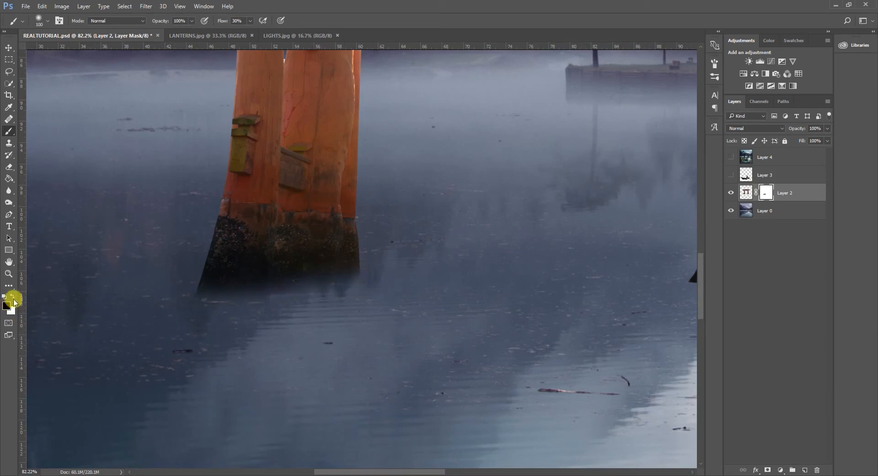
mouse_move(278, 263)
mouse_down()
mouse_move(288, 273)
mouse_move(294, 235)
mouse_move(286, 62)
mouse_move(293, 66)
mouse_up()
mouse_move(343, 182)
mouse_down()
mouse_move(351, 282)
mouse_move(345, 224)
mouse_up()
drag(415, 297, 401, 298)
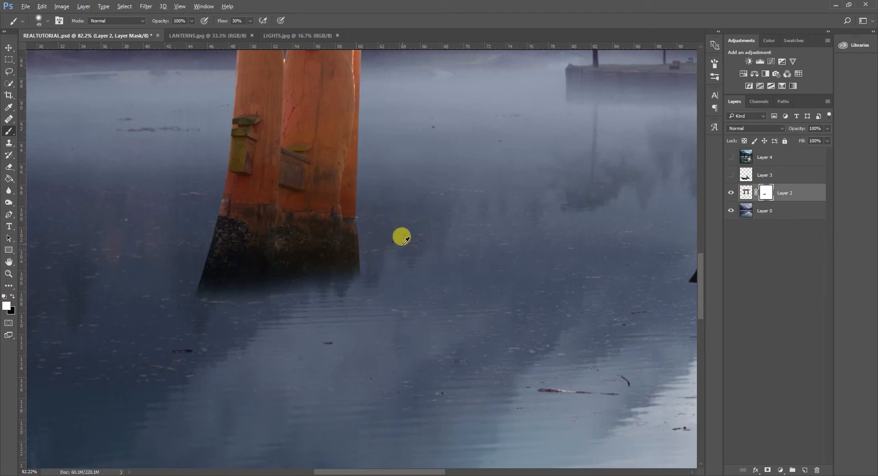
mouse_move(365, 239)
mouse_down()
mouse_move(430, 251)
mouse_move(555, 249)
mouse_move(179, 269)
mouse_move(323, 270)
mouse_move(295, 264)
mouse_move(300, 255)
mouse_move(324, 257)
mouse_move(323, 72)
mouse_up()
mouse_move(323, 4)
mouse_down()
mouse_move(325, 447)
mouse_move(336, 232)
mouse_move(333, 298)
mouse_move(318, 262)
mouse_up()
click(47, 21)
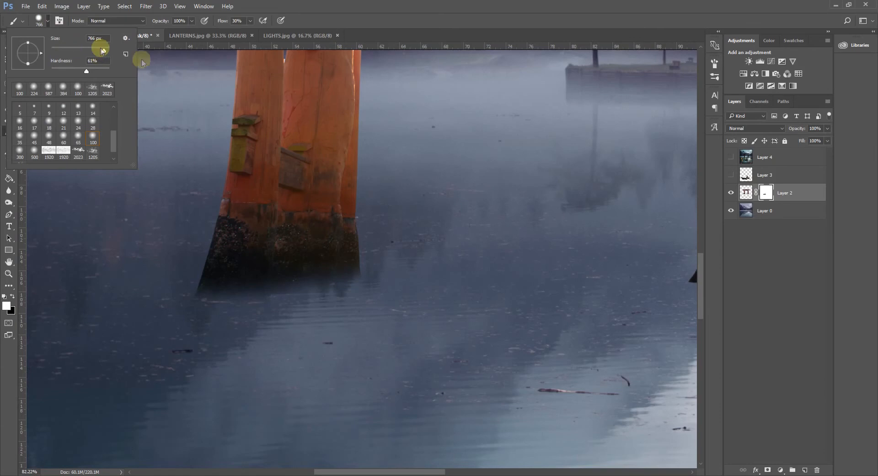
mouse_move(430, 264)
mouse_down()
mouse_move(337, 261)
mouse_move(412, 267)
mouse_move(340, 271)
mouse_up()
mouse_move(421, 296)
mouse_down()
mouse_move(414, 319)
mouse_move(414, 148)
mouse_move(411, 188)
mouse_move(382, 241)
mouse_up()
mouse_move(369, 280)
mouse_down()
mouse_move(285, 270)
mouse_move(272, 120)
mouse_up()
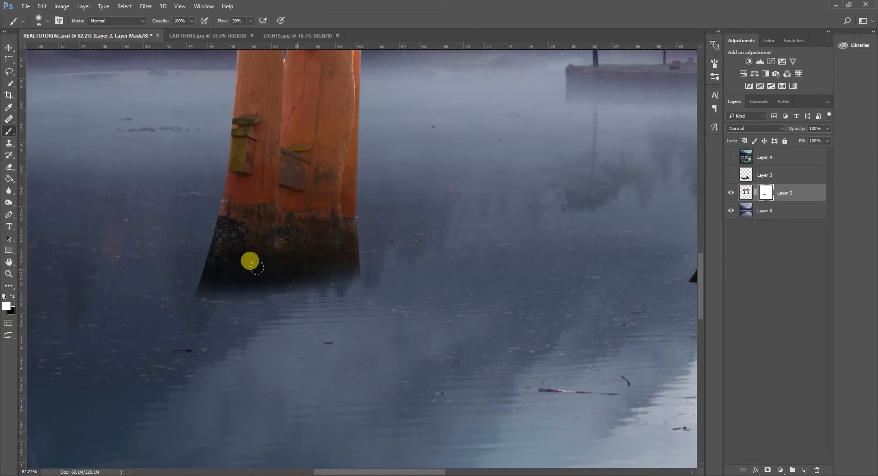
mouse_move(256, 268)
mouse_down()
mouse_move(222, 275)
mouse_move(323, 264)
mouse_up()
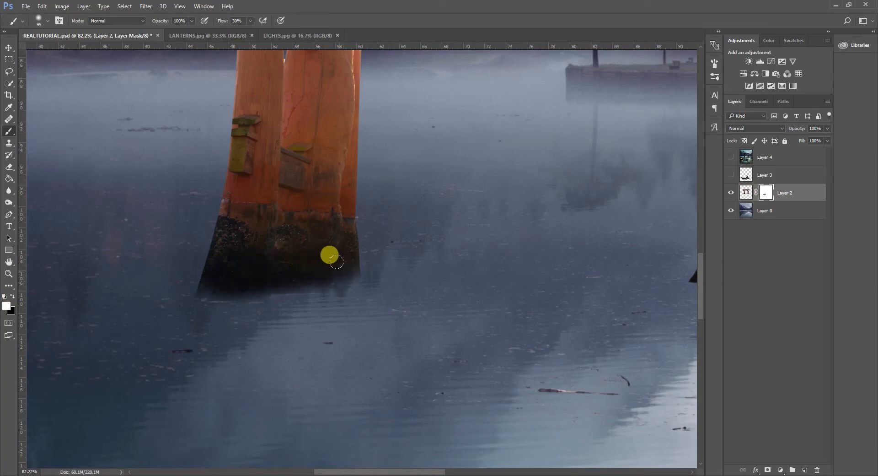
Fade the right pillar's foot into the water by painting black on the Layer 2 mask at 30% flow.
scroll(508, 302, down, 6)
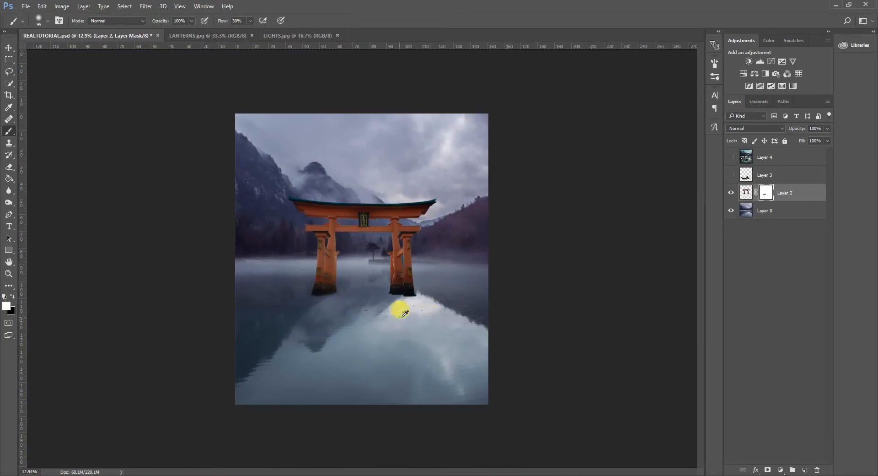
scroll(403, 313, up, 6)
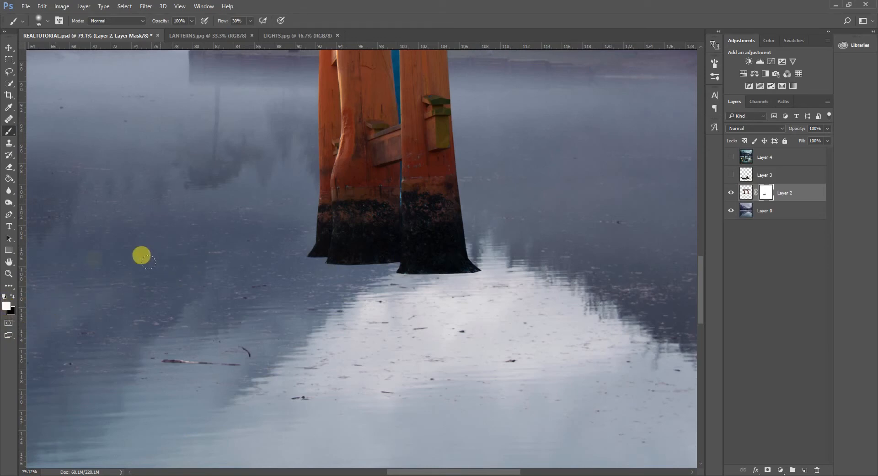
key(x)
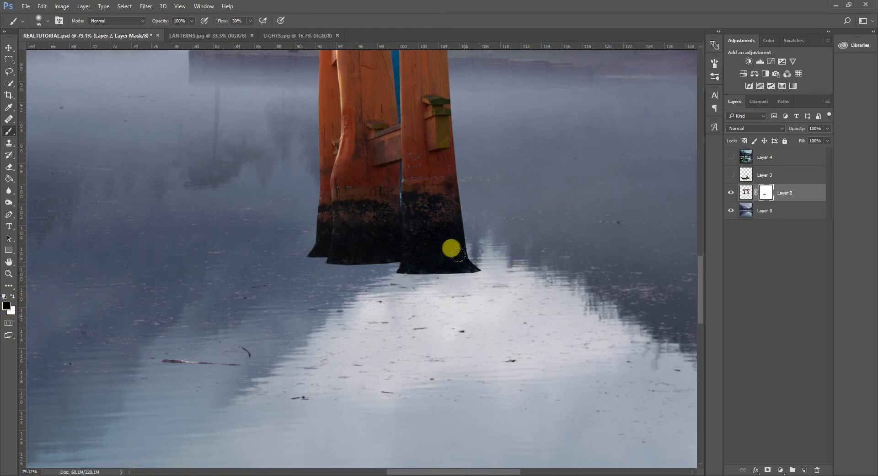
mouse_move(455, 279)
mouse_down()
mouse_move(488, 268)
mouse_move(411, 281)
mouse_move(357, 274)
mouse_move(364, 269)
mouse_move(353, 264)
mouse_move(302, 260)
mouse_move(292, 270)
mouse_move(353, 265)
mouse_move(385, 290)
mouse_move(383, 333)
mouse_up()
mouse_move(365, 274)
alt+mouse_down()
mouse_move(309, 259)
mouse_move(295, 266)
mouse_move(329, 259)
mouse_move(376, 263)
mouse_move(379, 276)
mouse_move(479, 275)
mouse_move(462, 280)
alt+mouse_up()
scroll(368, 210, down, 10)
scroll(499, 316, up, 2)
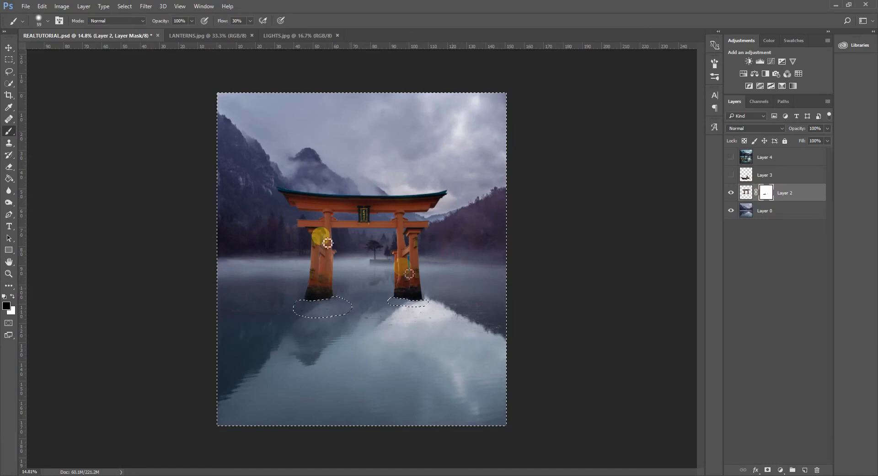
Try selecting the torii gate's crossbeam with the Quick Selection tool, and undo it.
click(9, 83)
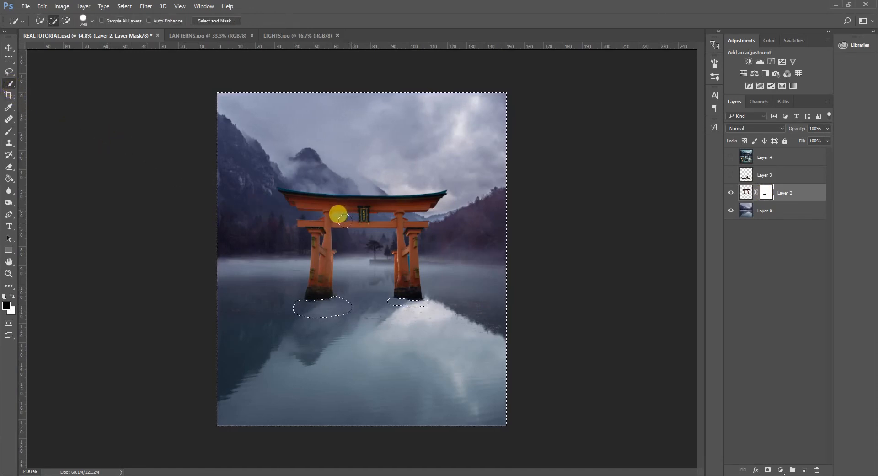
alt+drag(348, 223, 343, 226)
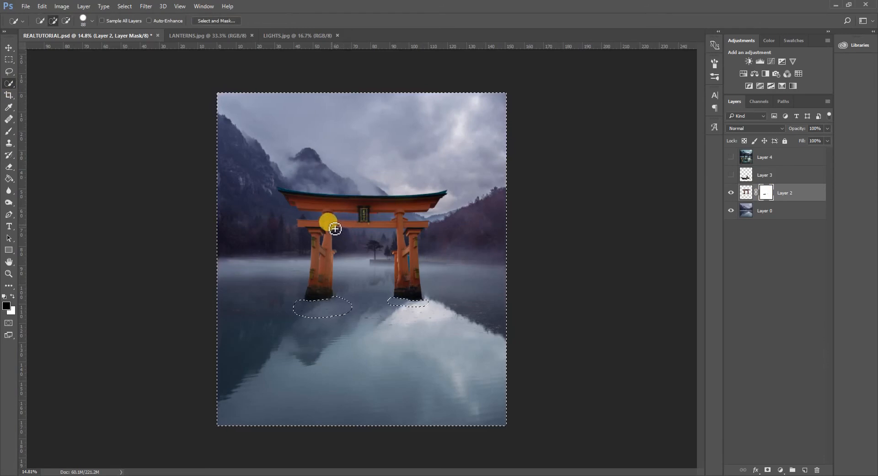
key(ctrl+z)
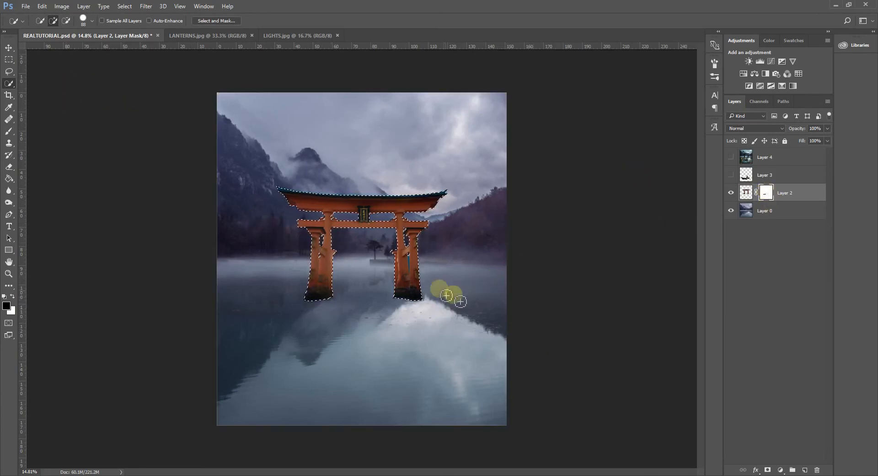
Add a Hue/Saturation adjustment layer above Layer 2, masked to the selected outline of the torii gate.
click(744, 75)
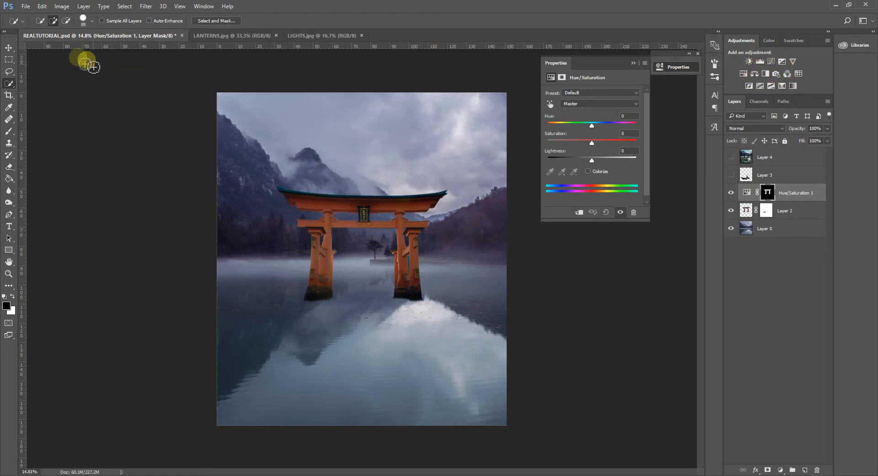
click(82, 7)
mouse_move(115, 110)
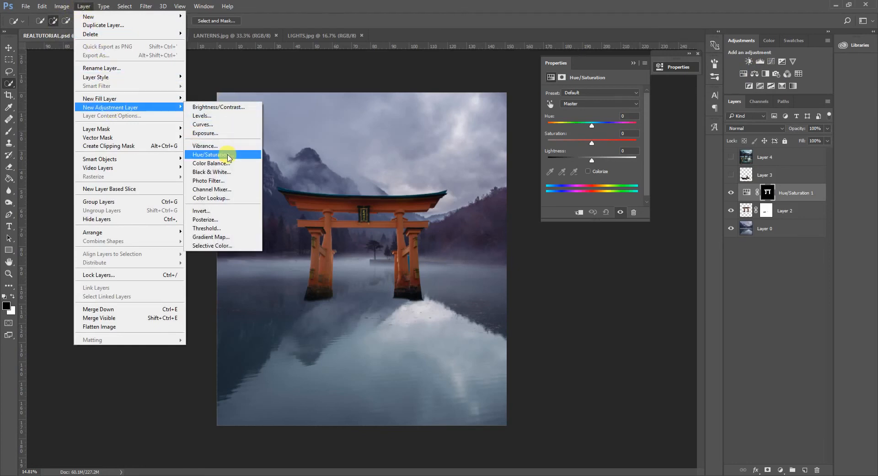
click(655, 259)
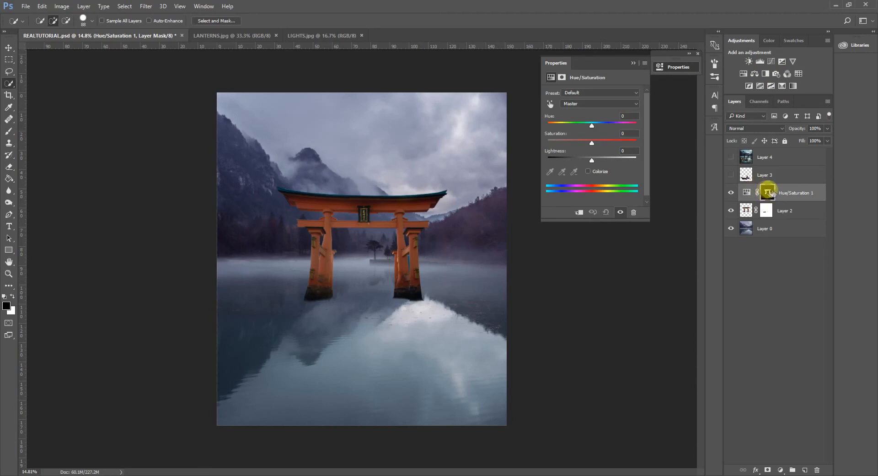
key(ctrl+i)
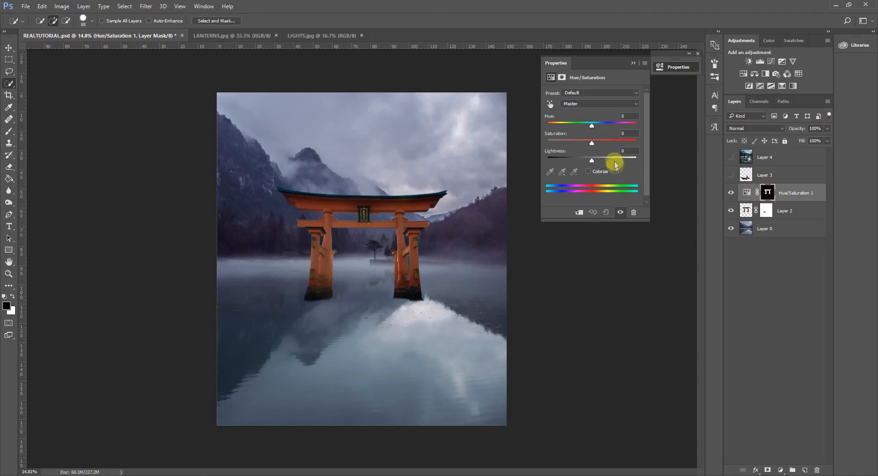
Try raising the gate's saturation to +72 and brushing black over parts of the adjustment's mask.
drag(592, 145, 625, 145)
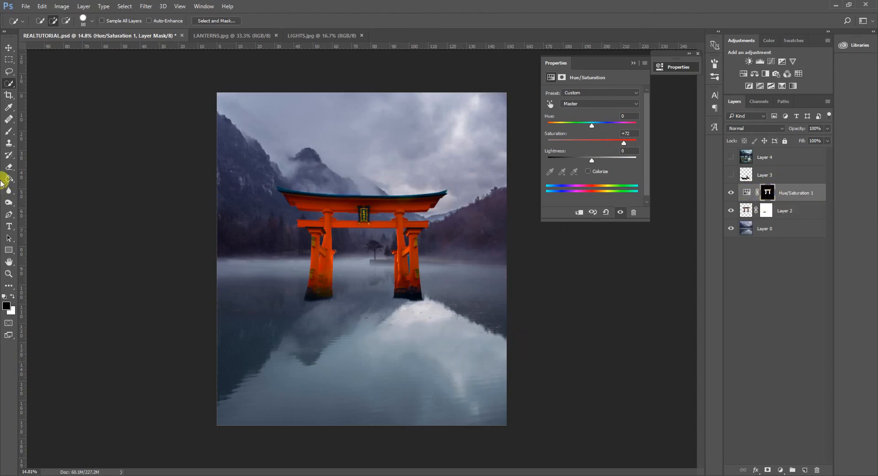
click(9, 131)
drag(387, 249, 424, 253)
click(250, 21)
drag(250, 31, 345, 60)
mouse_move(313, 247)
mouse_down()
mouse_move(347, 262)
mouse_move(289, 247)
mouse_up()
Try saturation values of +10 and +100 with the adjustment mask filled white, and step back to the gate-shaped mask.
drag(626, 139, 596, 142)
click(9, 179)
click(12, 296)
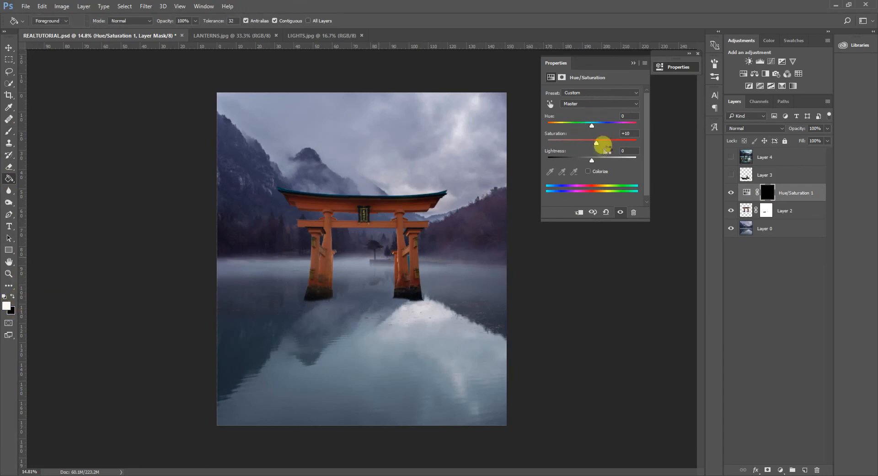
drag(597, 143, 673, 143)
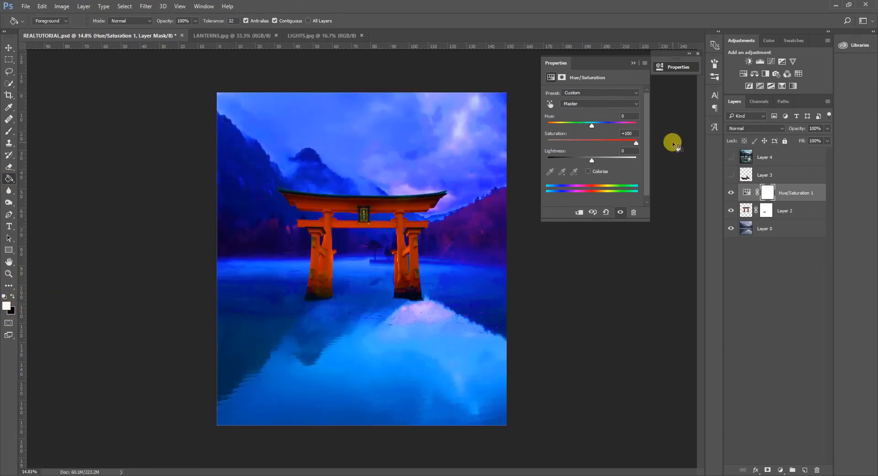
key(ctrl+z)
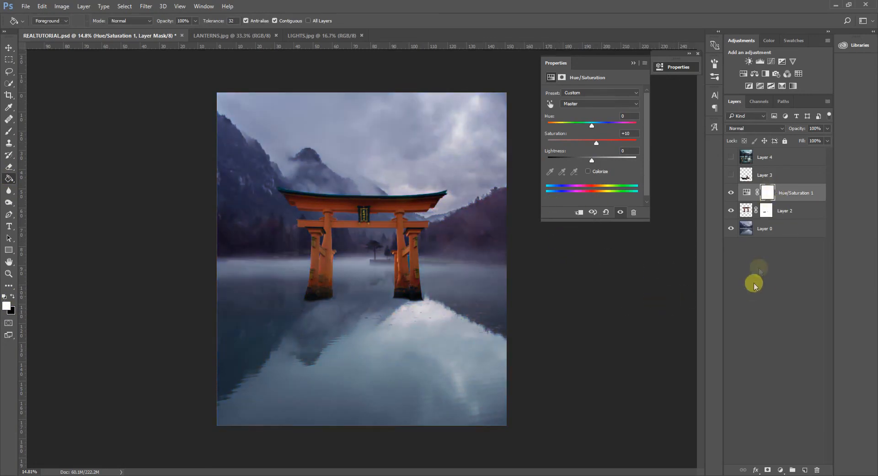
key(ctrl+alt+z)
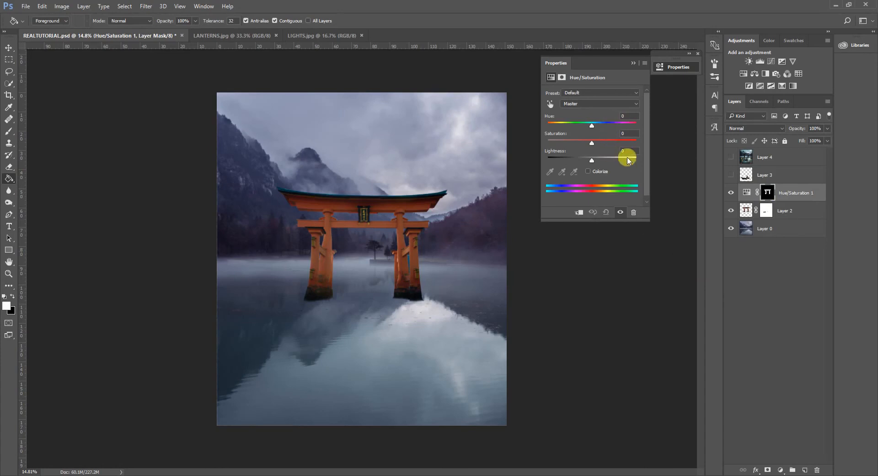
Darken and mute the whole torii gate in the Hue/Saturation adjustment, with master lightness at -46 and saturation at -26.
drag(593, 162, 570, 162)
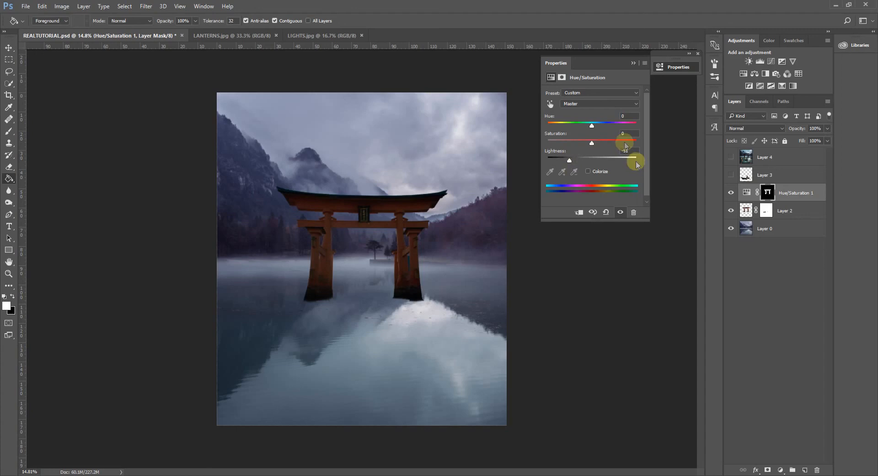
drag(591, 145, 583, 145)
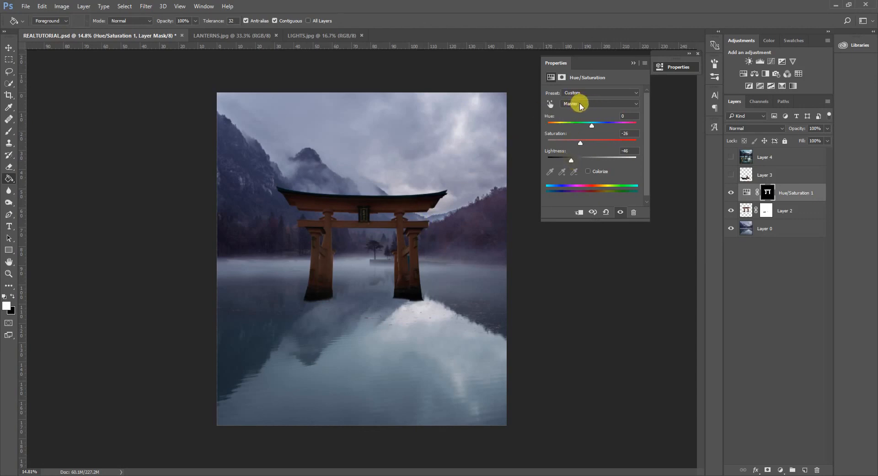
Target the Reds by sampling the gate's crossbeam, raise their saturation slightly and shift their hue towards a deeper red.
click(550, 104)
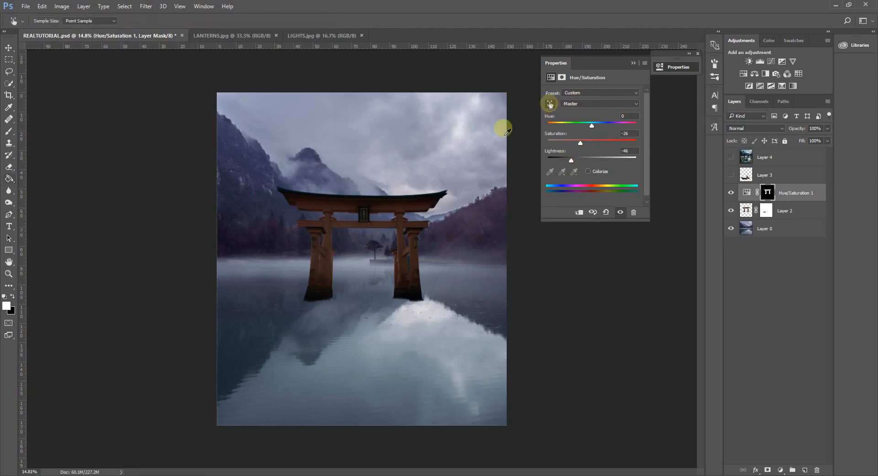
click(381, 223)
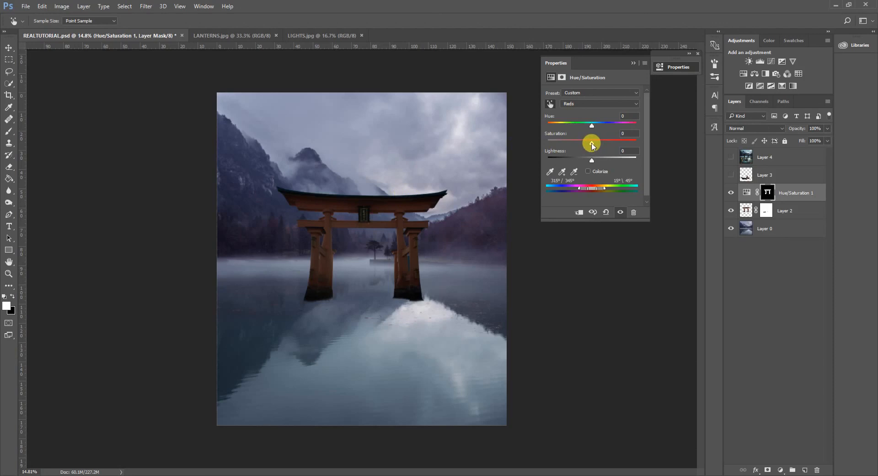
drag(592, 145, 602, 144)
drag(590, 129, 570, 133)
drag(582, 133, 585, 132)
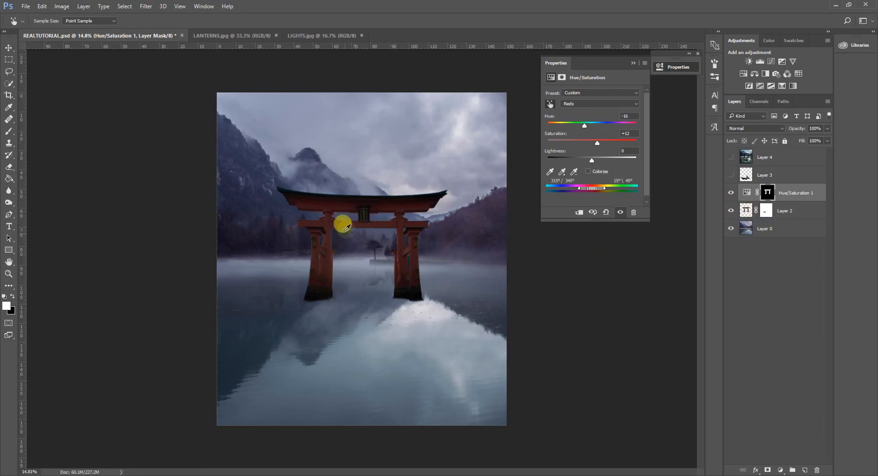
Set the Burn tool to Highlights at 50% exposure on Layer 2, try a stroke on the gate's left pillar, and undo it.
click(745, 211)
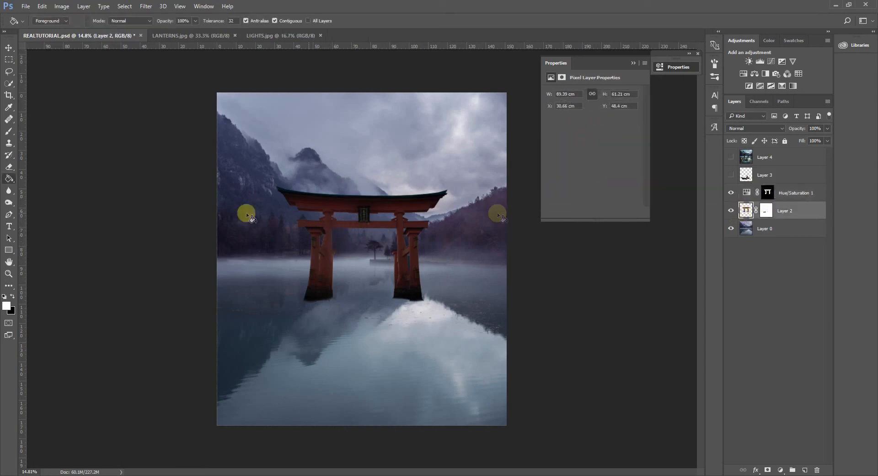
click(8, 202)
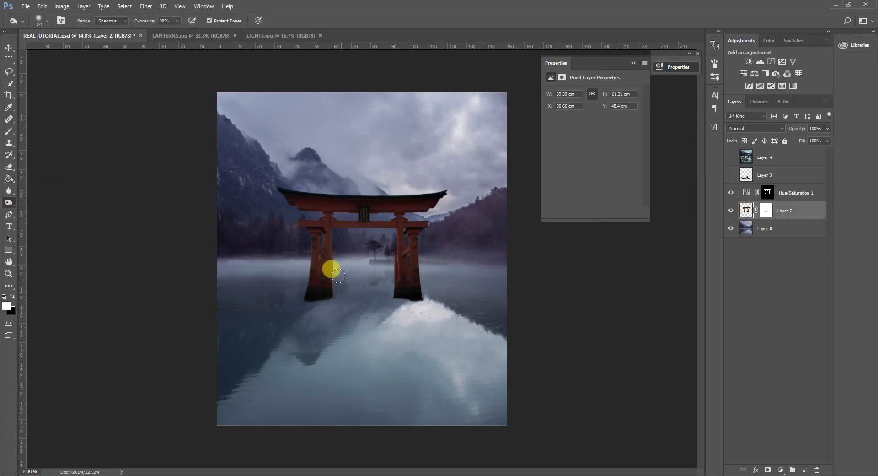
click(113, 21)
click(111, 38)
click(177, 22)
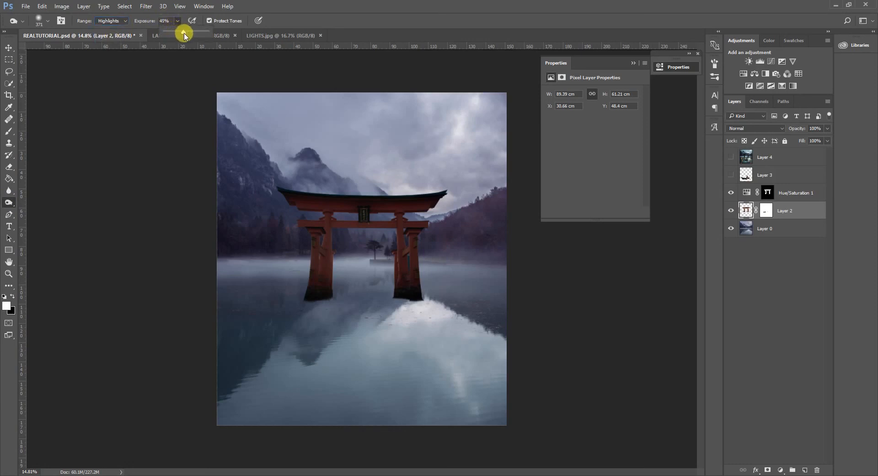
mouse_move(326, 216)
mouse_down()
mouse_move(331, 271)
mouse_move(314, 229)
mouse_move(314, 288)
mouse_move(324, 229)
mouse_up()
key(ctrl+z)
key(ctrl+z)
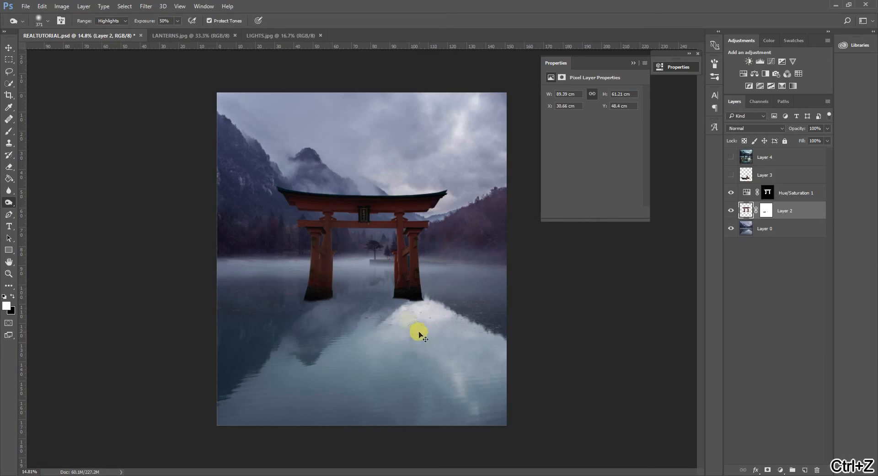
Burn the highlights on the gate's left pillar and lower crossbeam with a 304-pixel brush, stepping back once.
drag(340, 237, 334, 238)
mouse_move(339, 240)
mouse_down()
mouse_move(348, 249)
mouse_move(329, 268)
mouse_move(330, 230)
mouse_move(389, 233)
mouse_move(394, 270)
mouse_move(397, 225)
mouse_move(371, 228)
mouse_up()
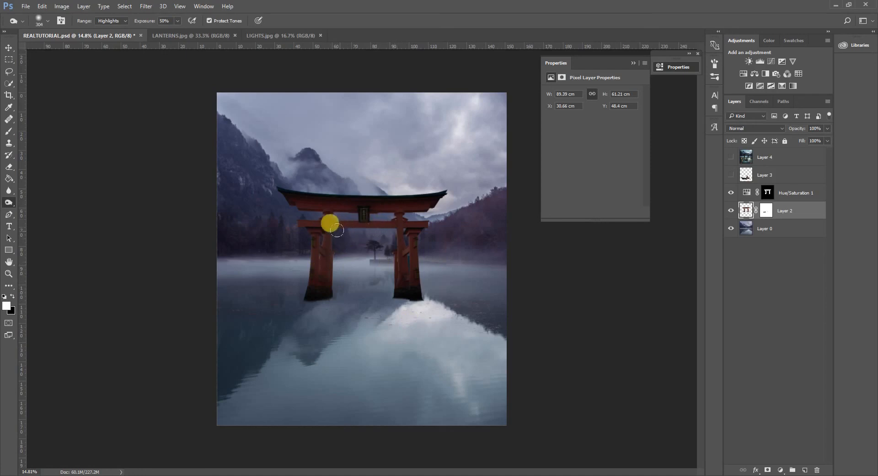
scroll(431, 311, down, 2)
key(ctrl+z)
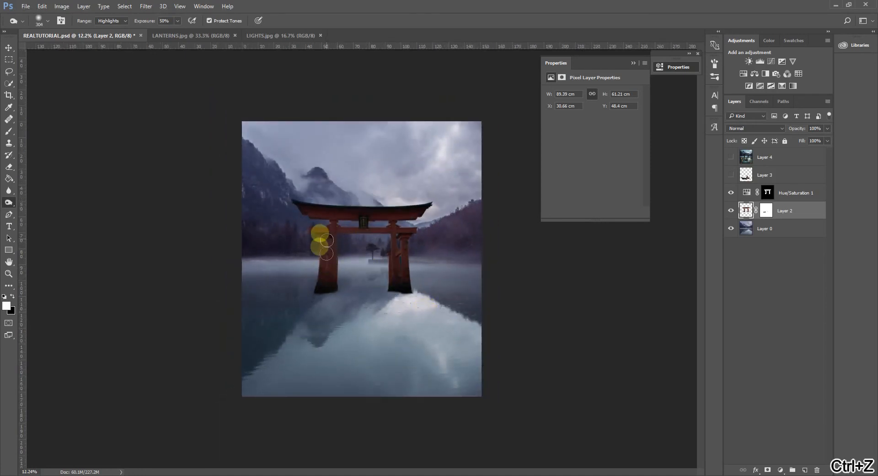
scroll(399, 300, up, 2)
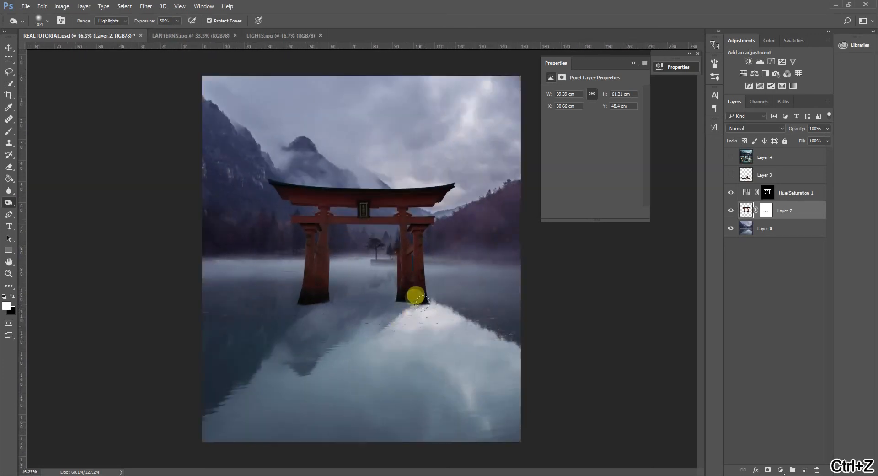